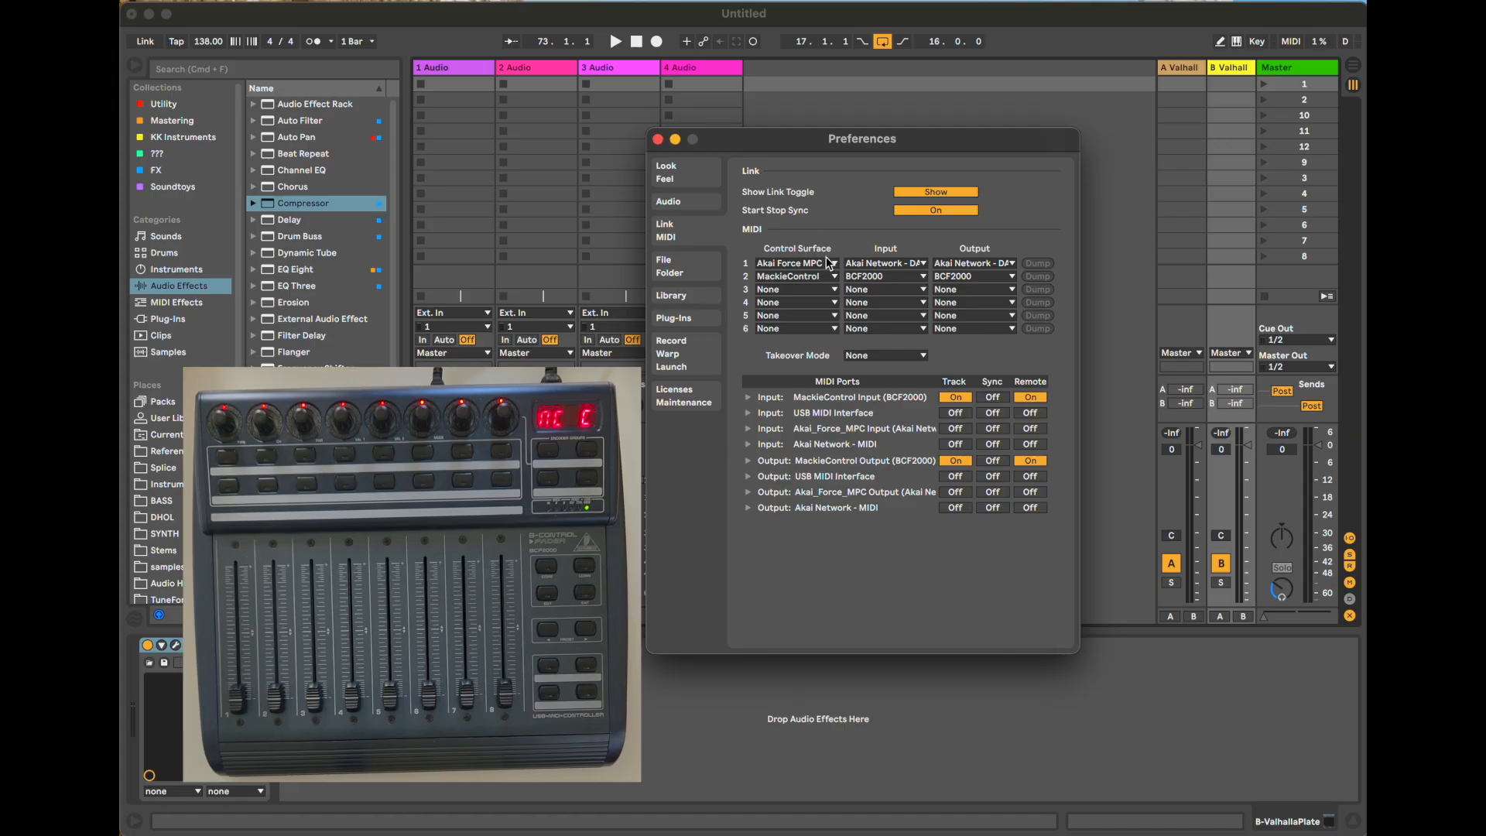
Step: Turn off Track and Remote for the MackieControl (BCF2000) input and output MIDI ports
left_click(834, 280)
left_click(832, 282)
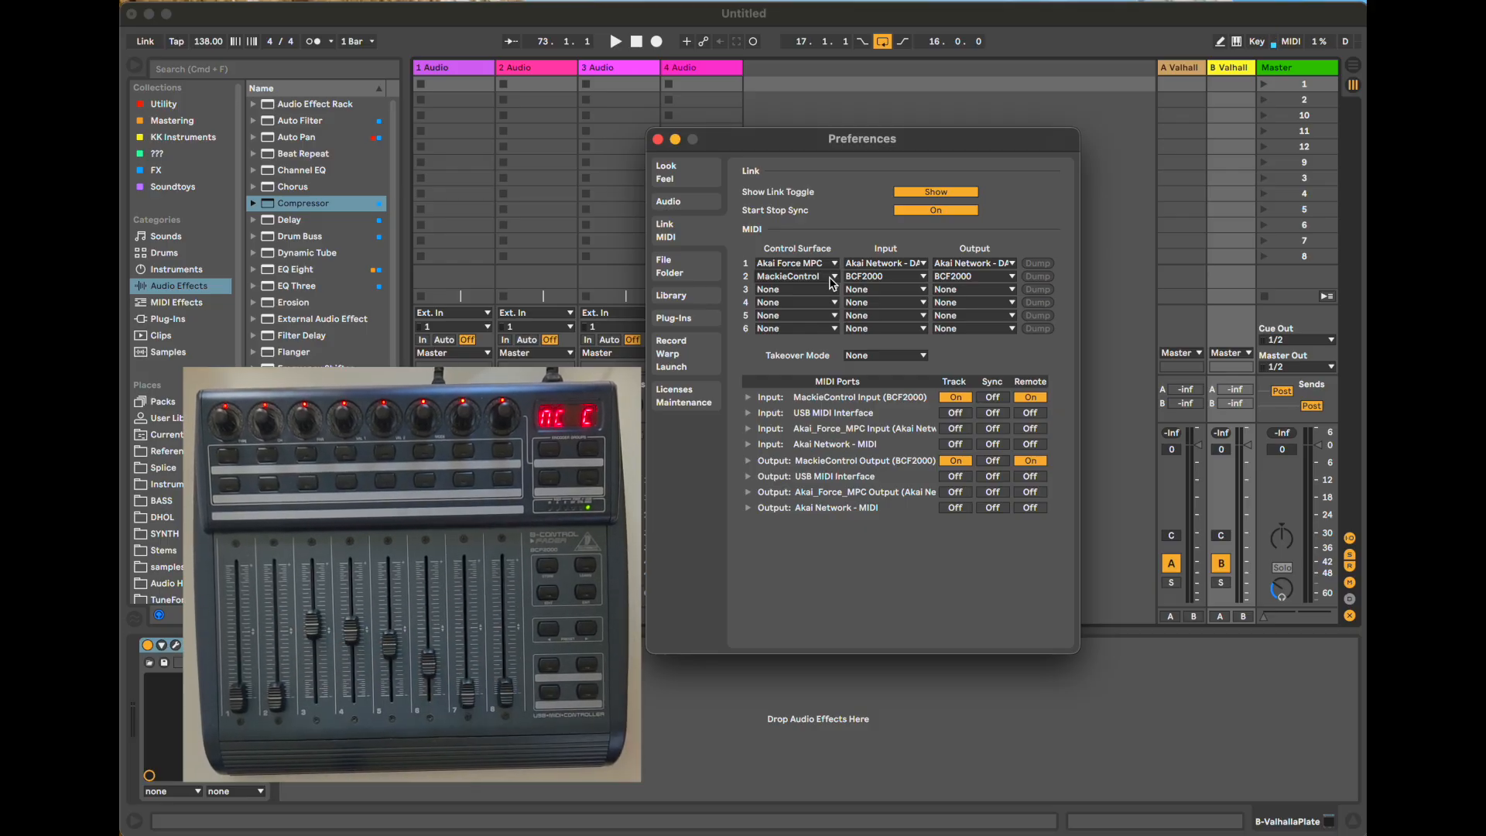
left_click(955, 397)
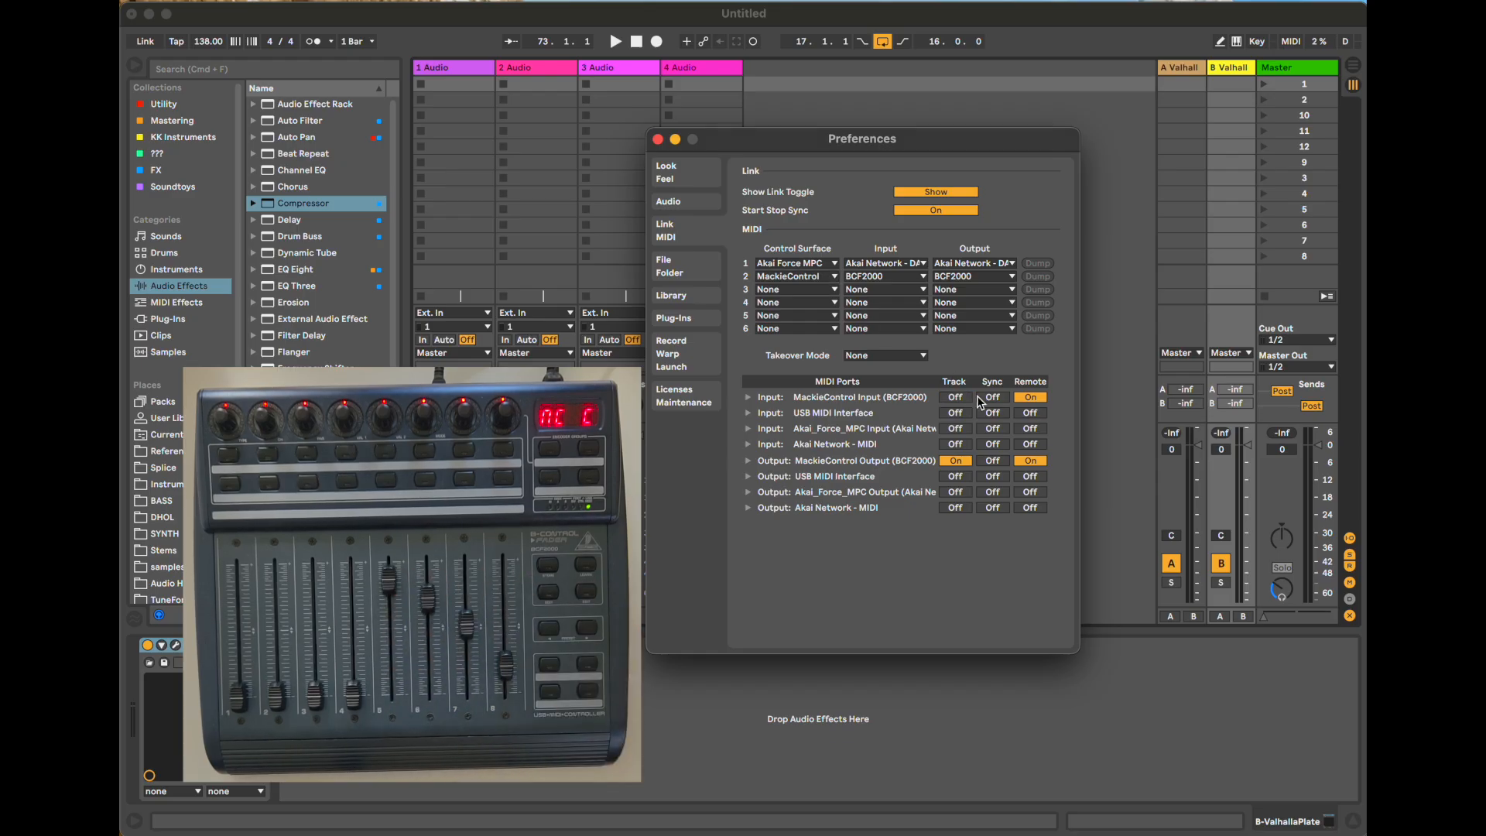
left_click(1030, 397)
left_click(956, 460)
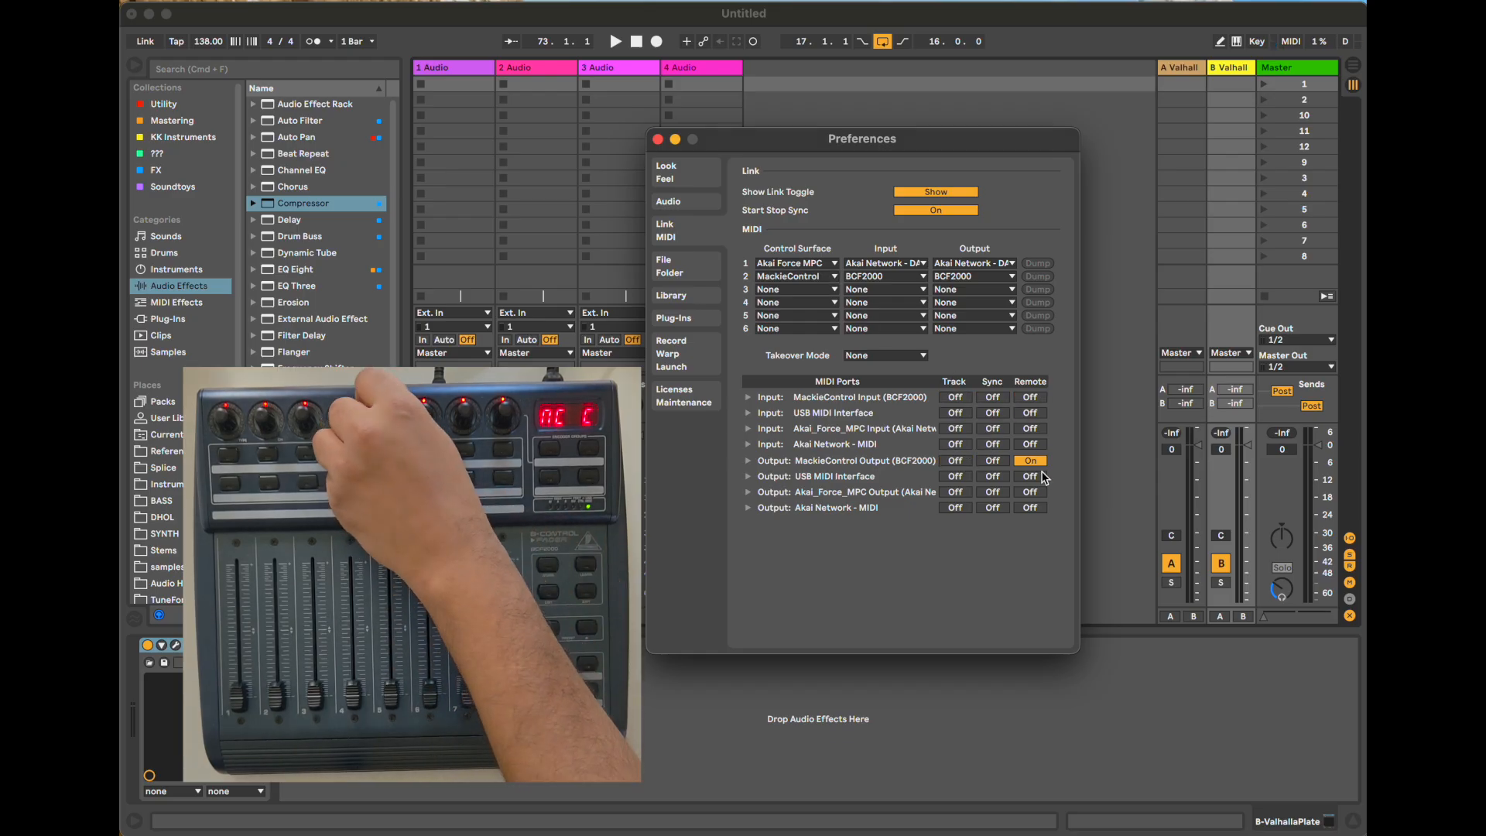
left_click(1030, 461)
left_click(818, 277)
left_click(820, 277)
left_click(851, 279)
left_click(811, 279)
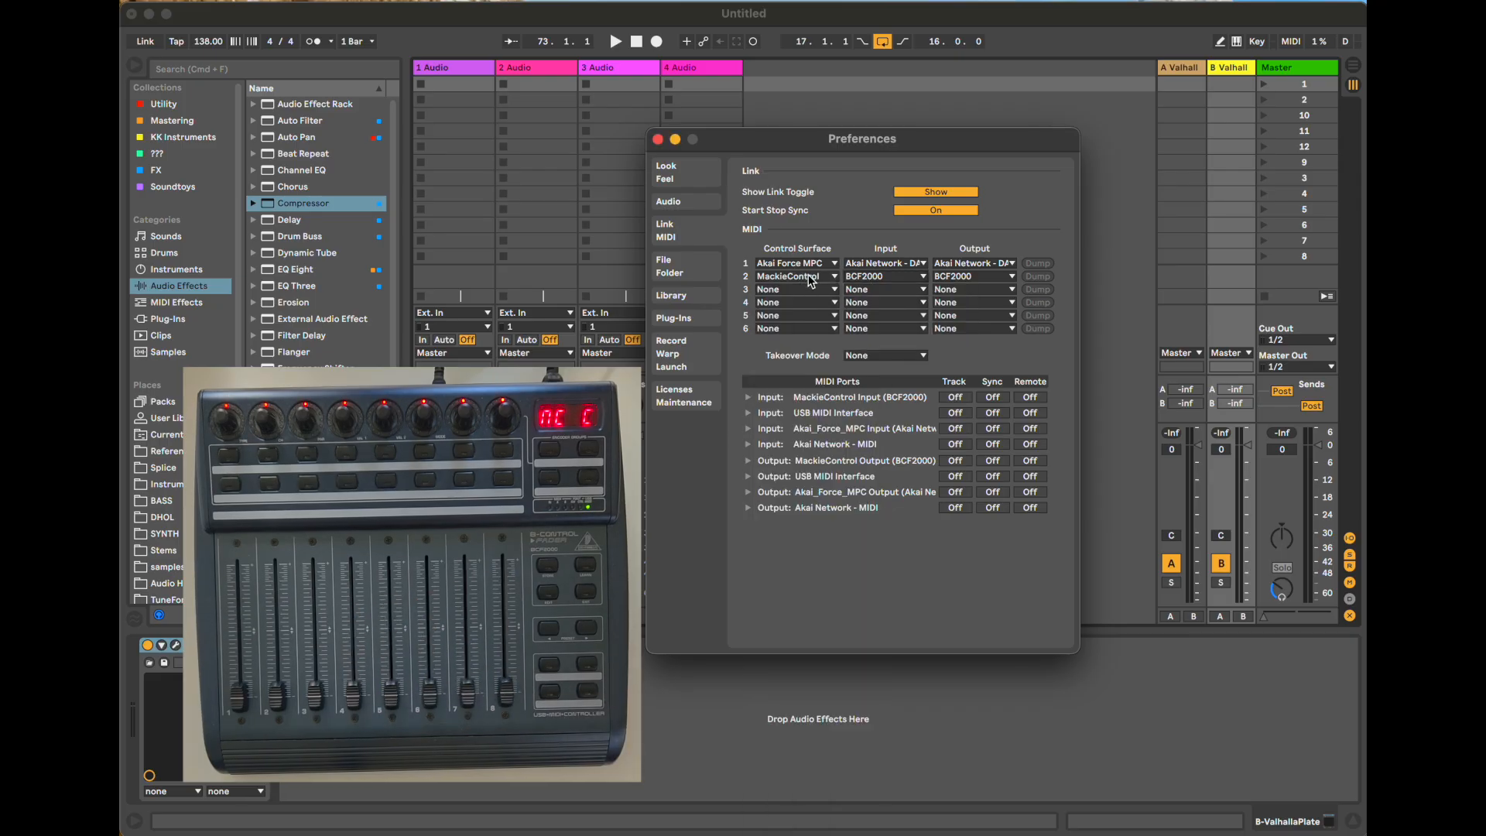
left_click(816, 277)
left_click(817, 278)
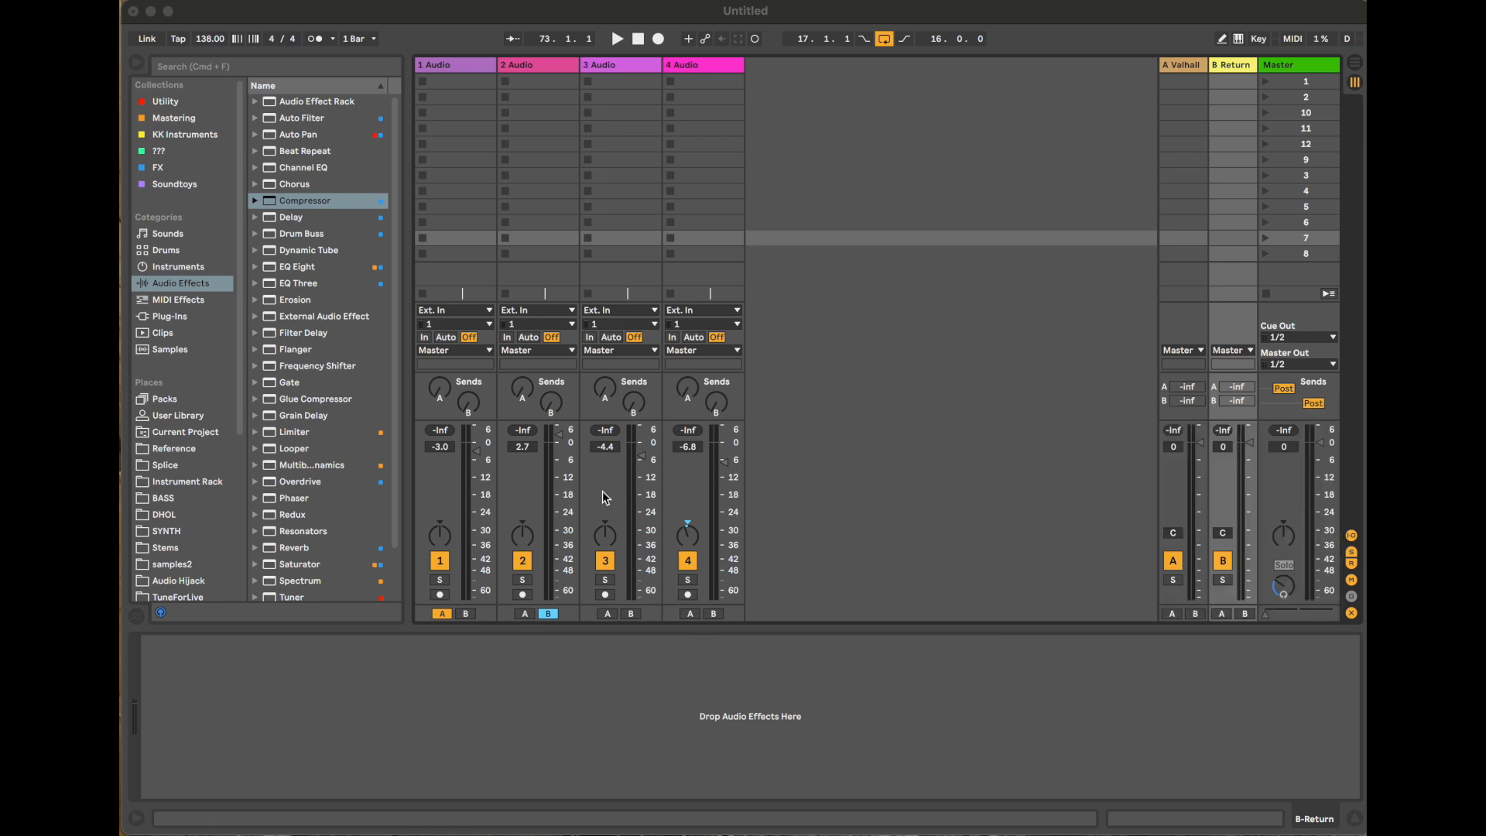
Step: Open the MIDI preferences and set the MackieControl surface's output and input to None
left_click(880, 308)
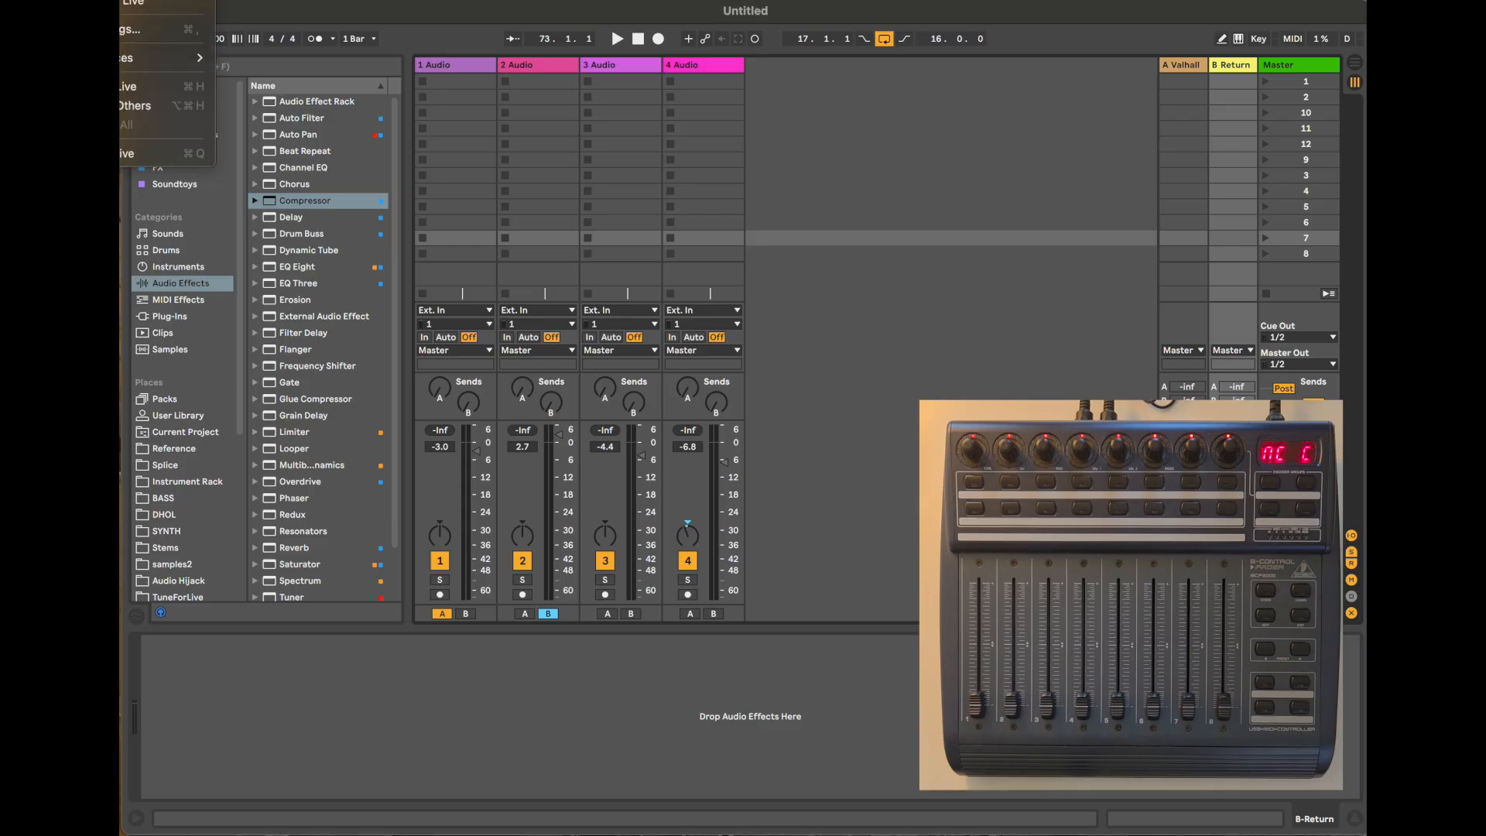
key("super+comma")
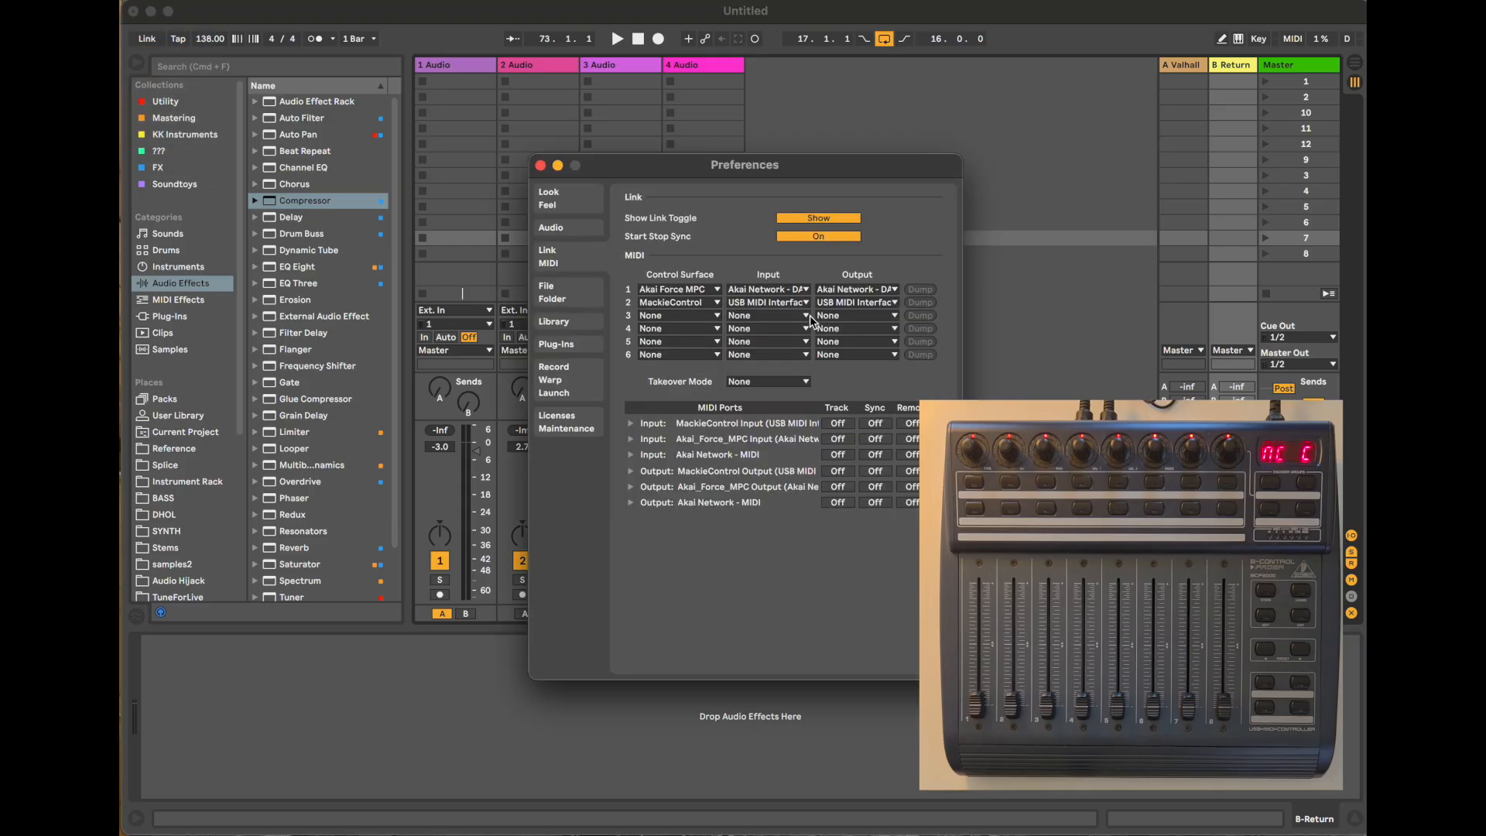
left_click(681, 315)
left_click(694, 331)
left_click(787, 315)
left_click(785, 328)
left_click(858, 313)
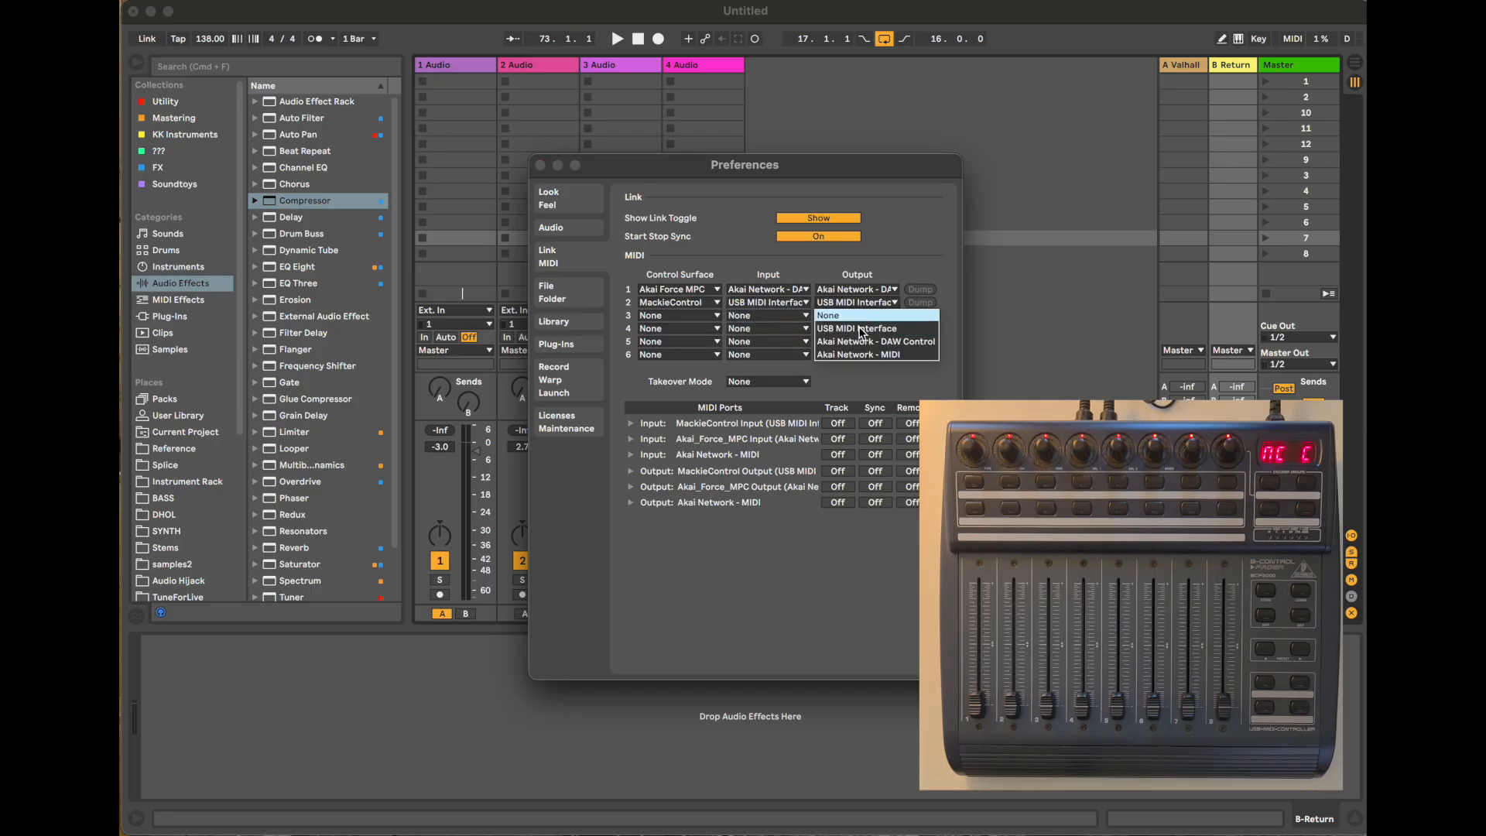
left_click(857, 315)
left_click(767, 301)
left_click(766, 315)
Step: Assign USB MIDI Interface as both input and output of the MackieControl surface, and close the preferences
left_click(770, 303)
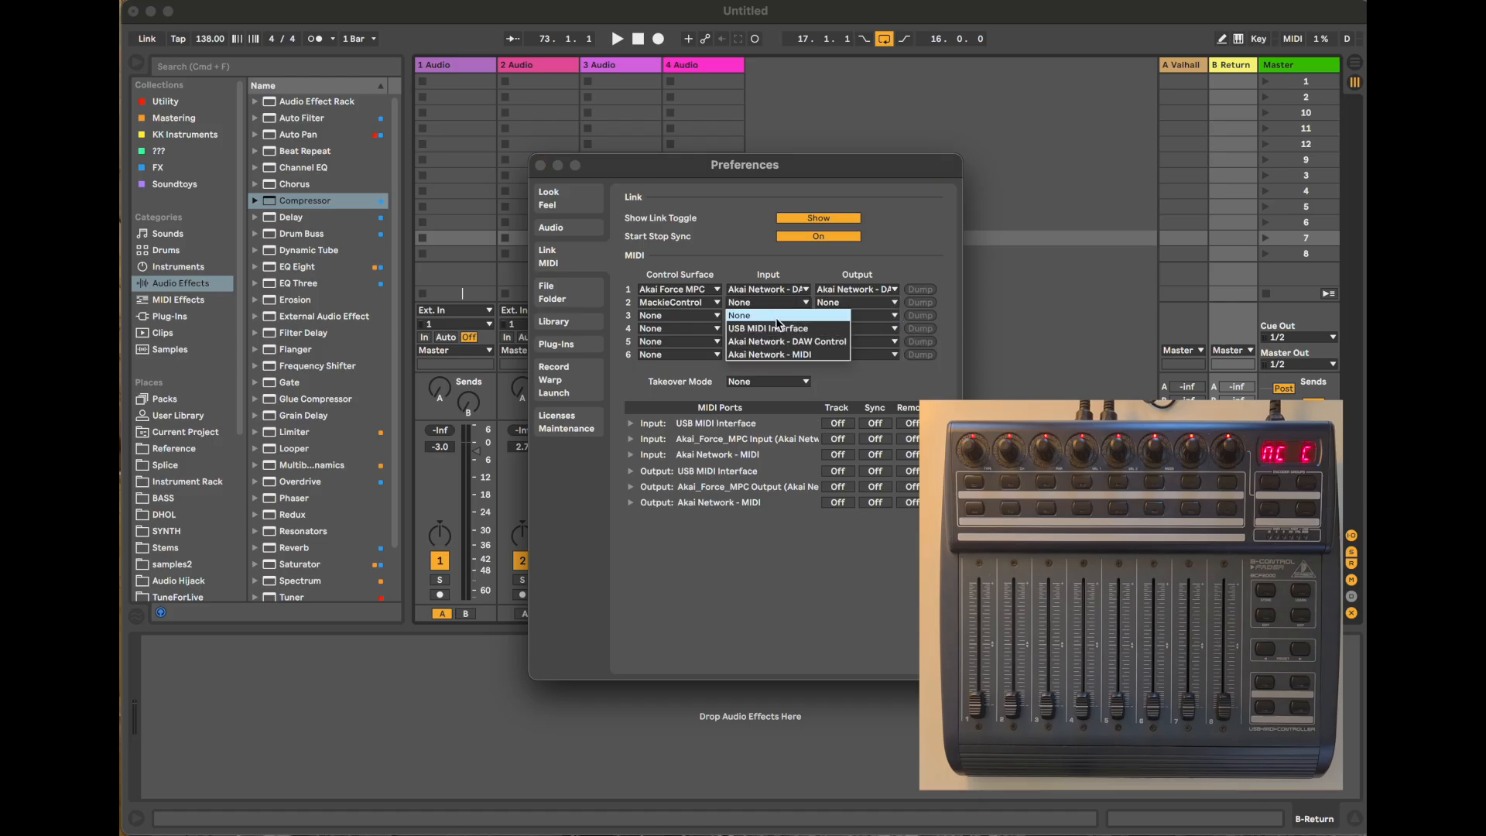
left_click(777, 327)
left_click(841, 303)
left_click(844, 329)
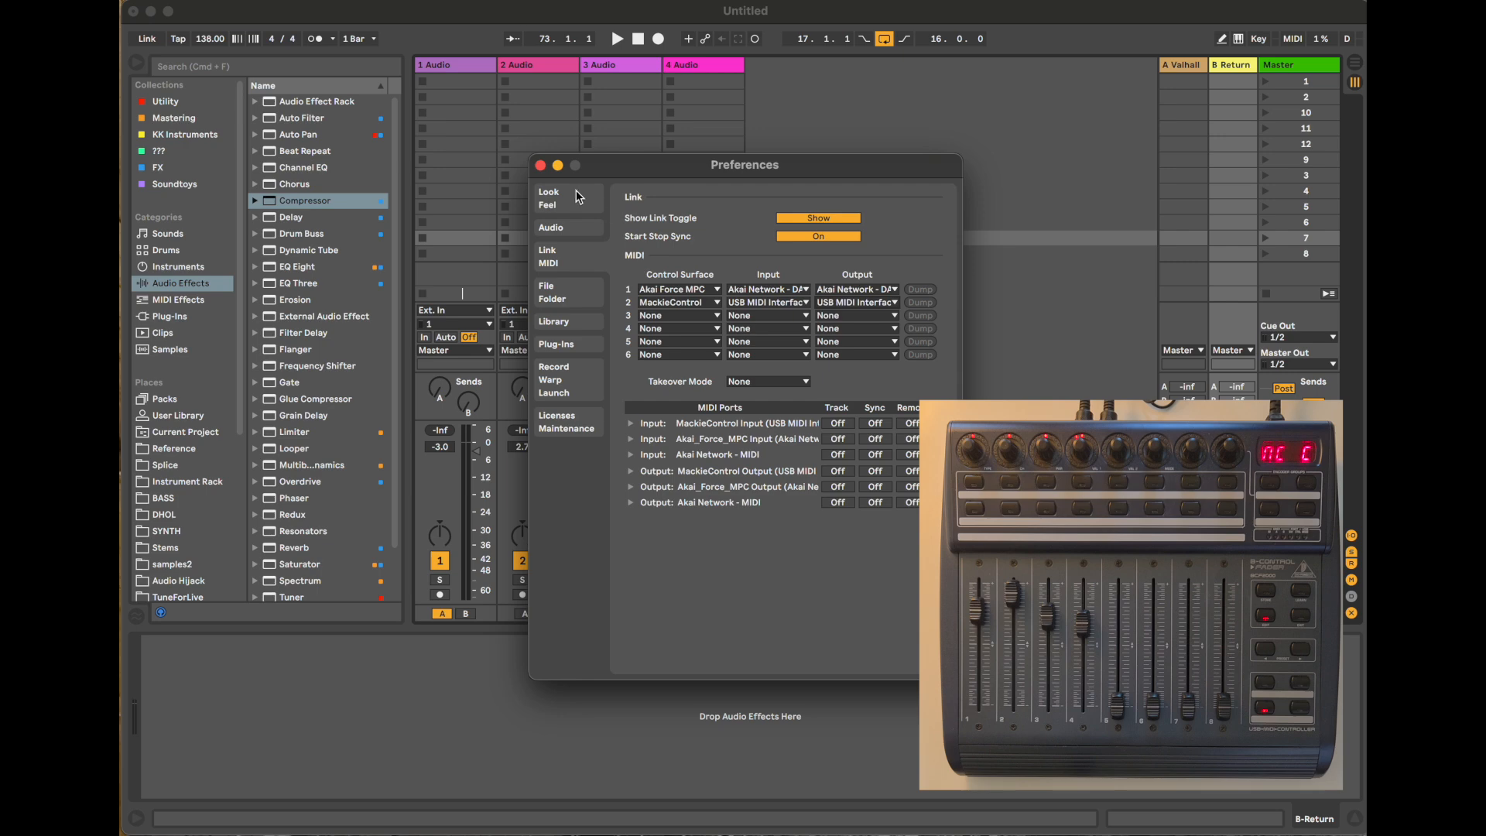
left_click(540, 165)
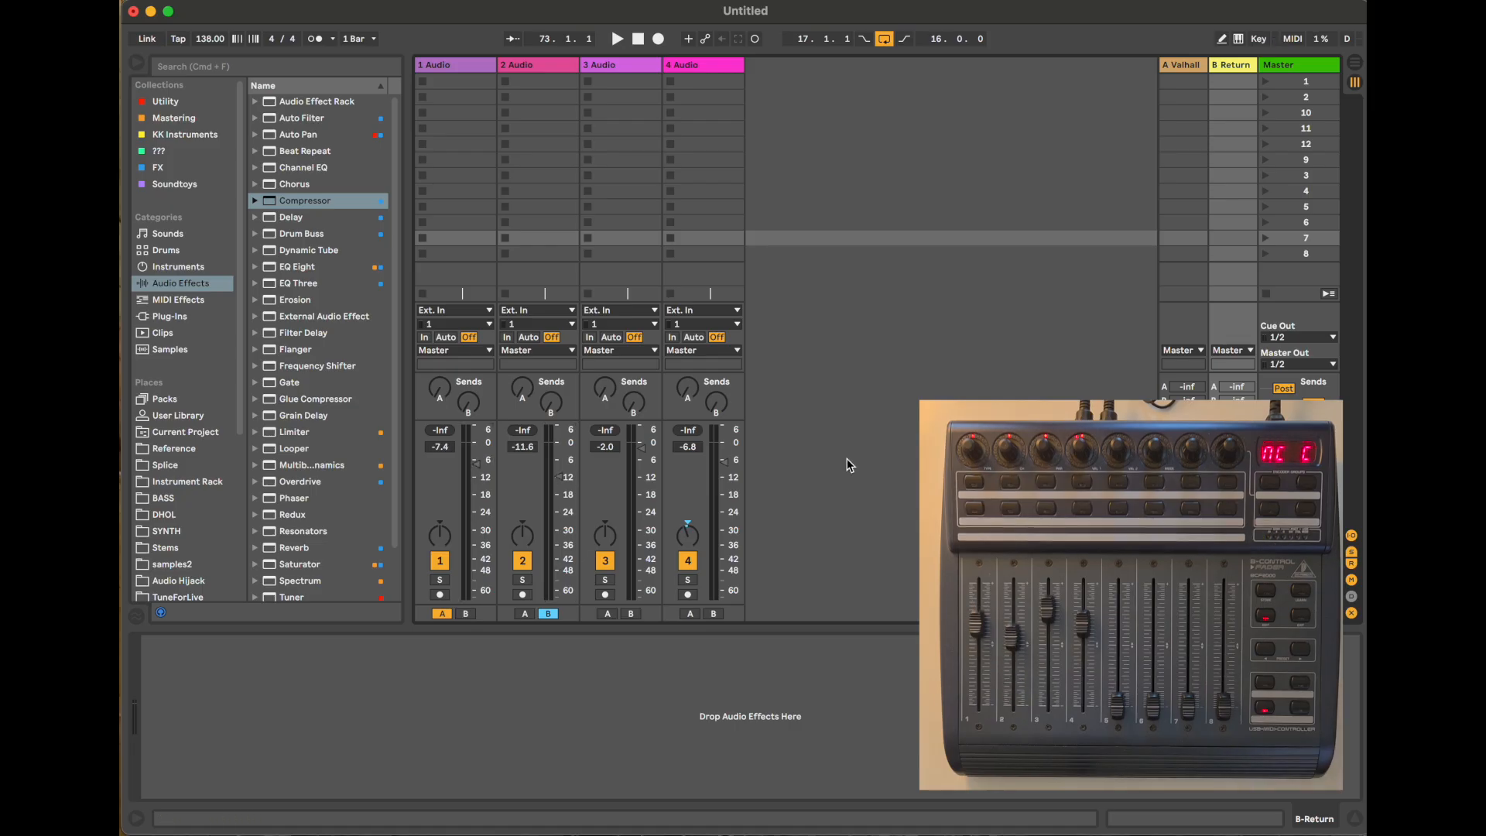
Step: Add two new audio tracks after track 4
key("super+t")
key("super+t")
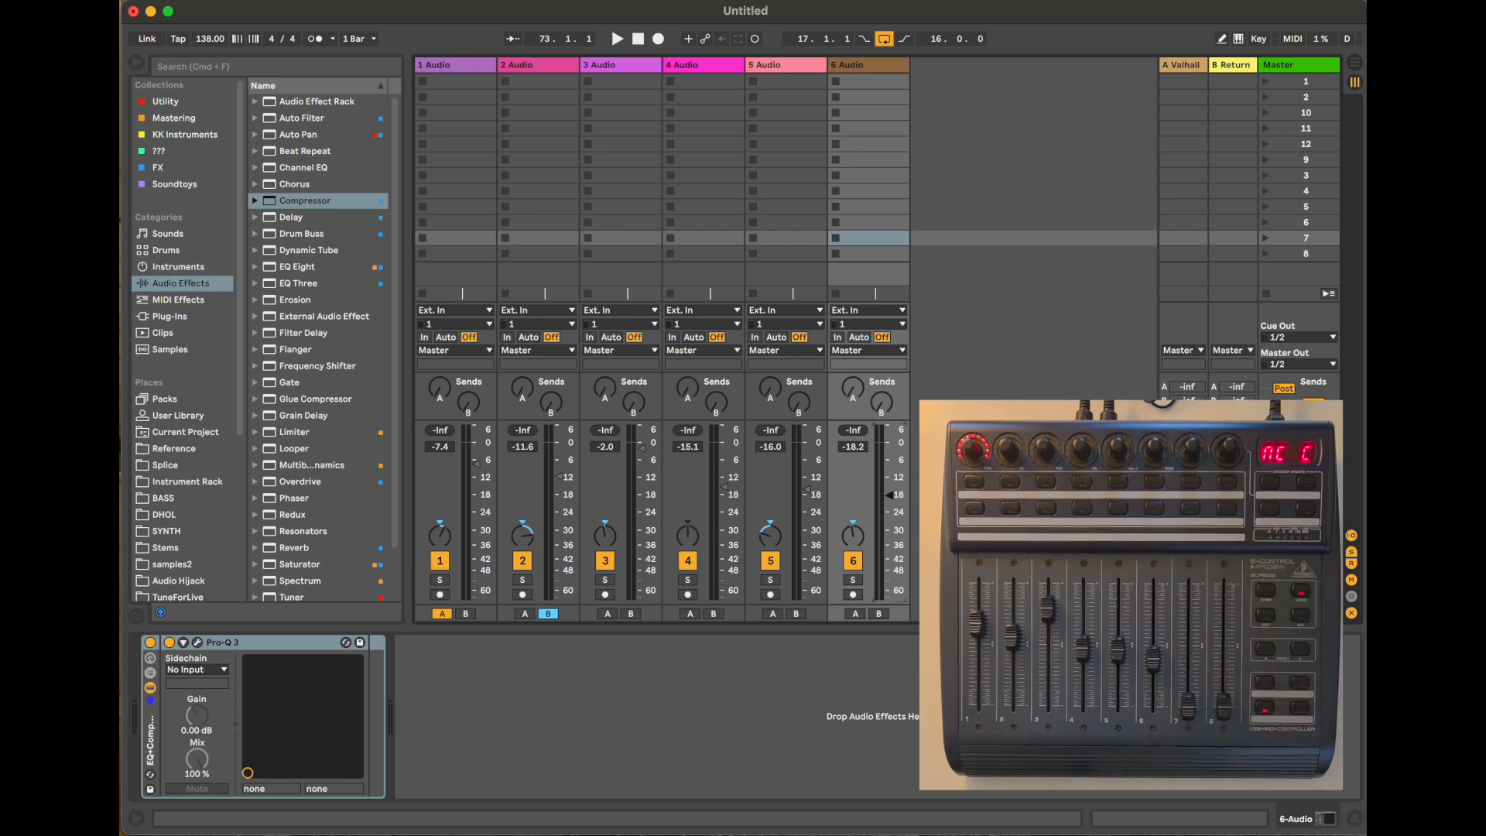
Step: Delete the EQ and compressor effect rack from the 6 Audio track
left_click(259, 645)
left_click(154, 731)
key("Delete")
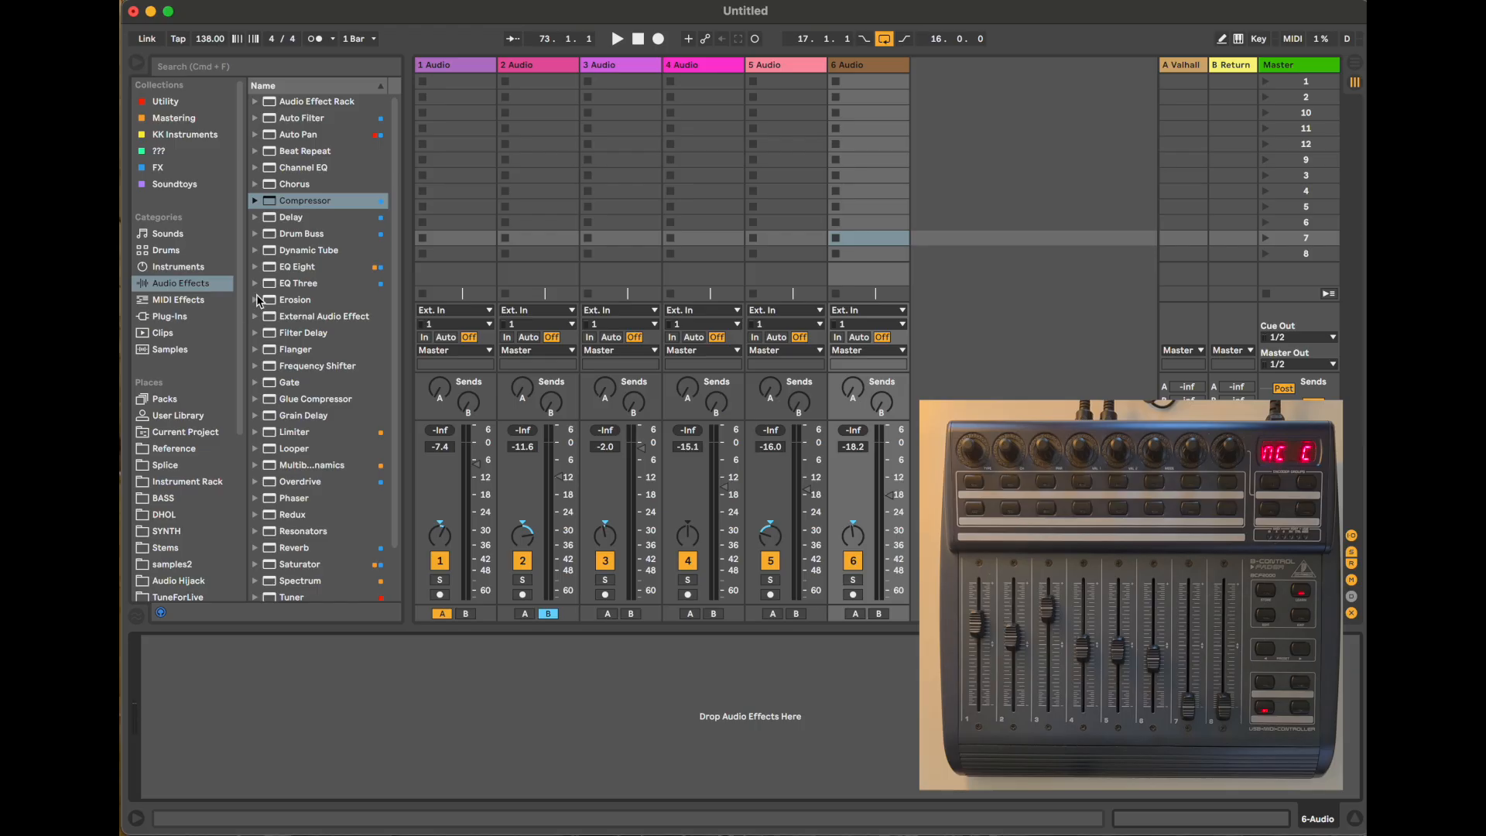
Step: Load two EQ Three devices and one Erosion device onto the 6 Audio track
double_click(325, 287)
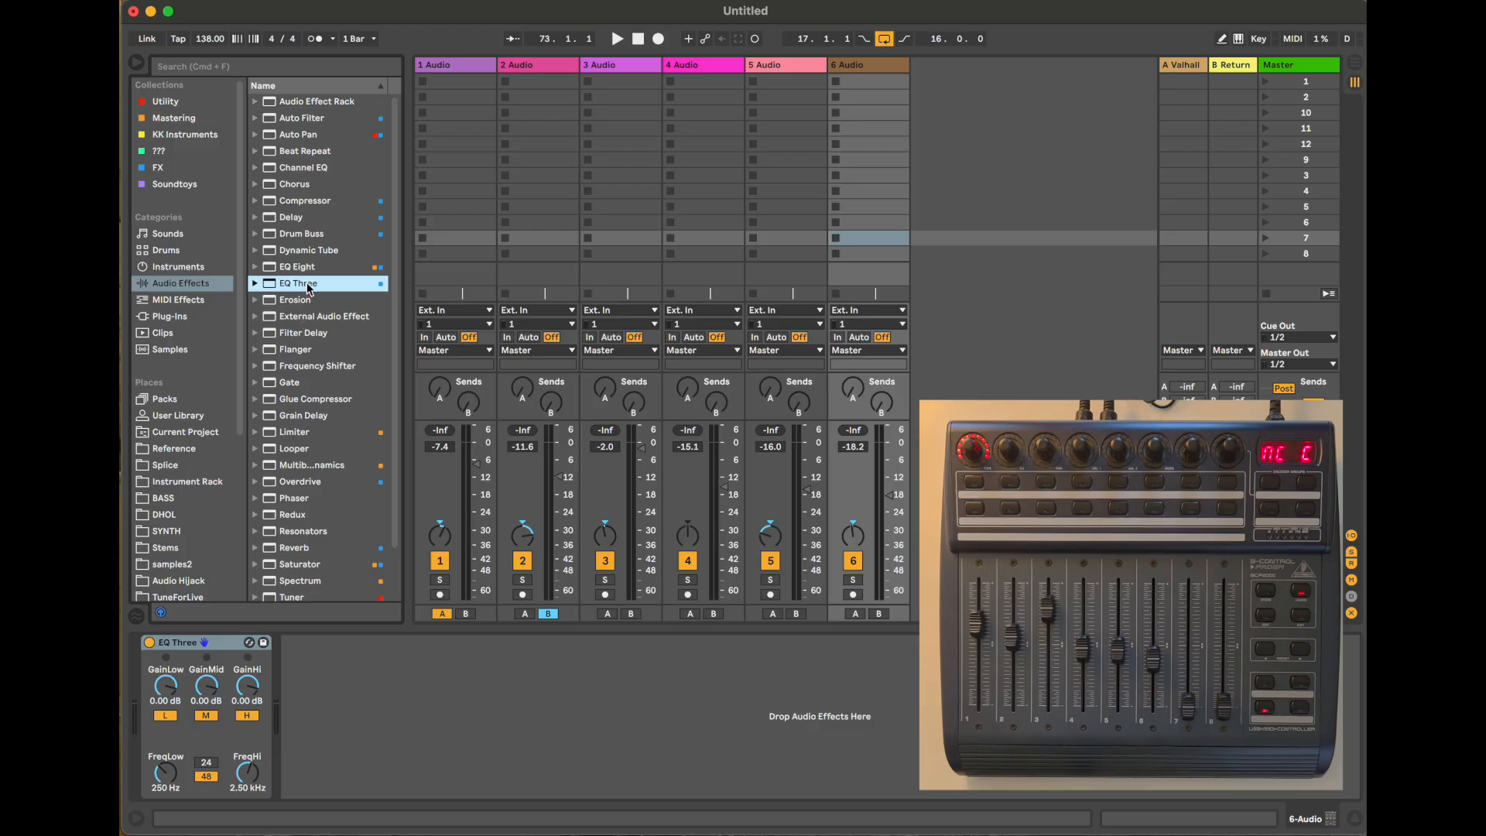
double_click(320, 286)
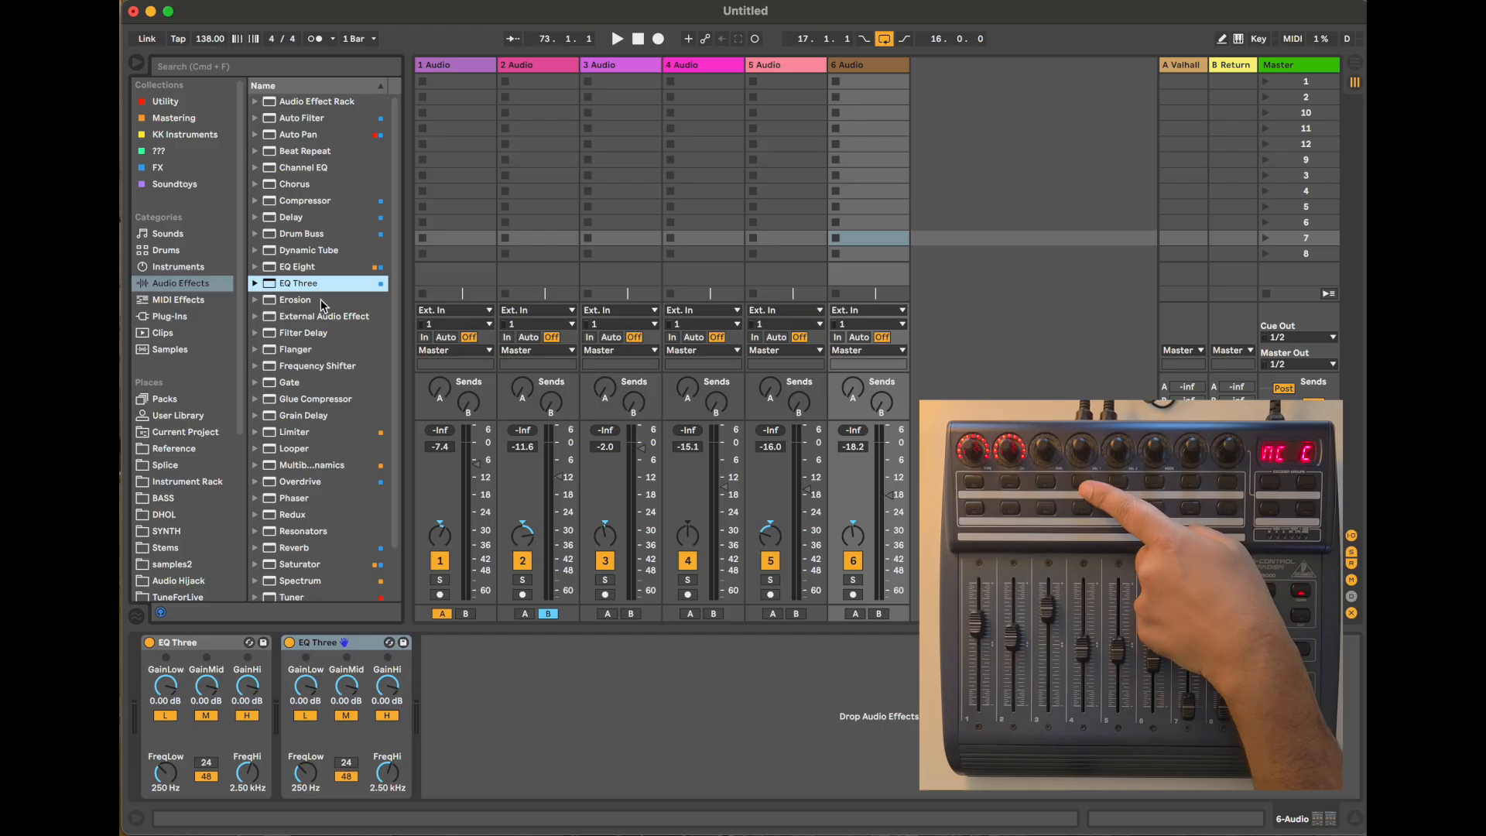
double_click(329, 300)
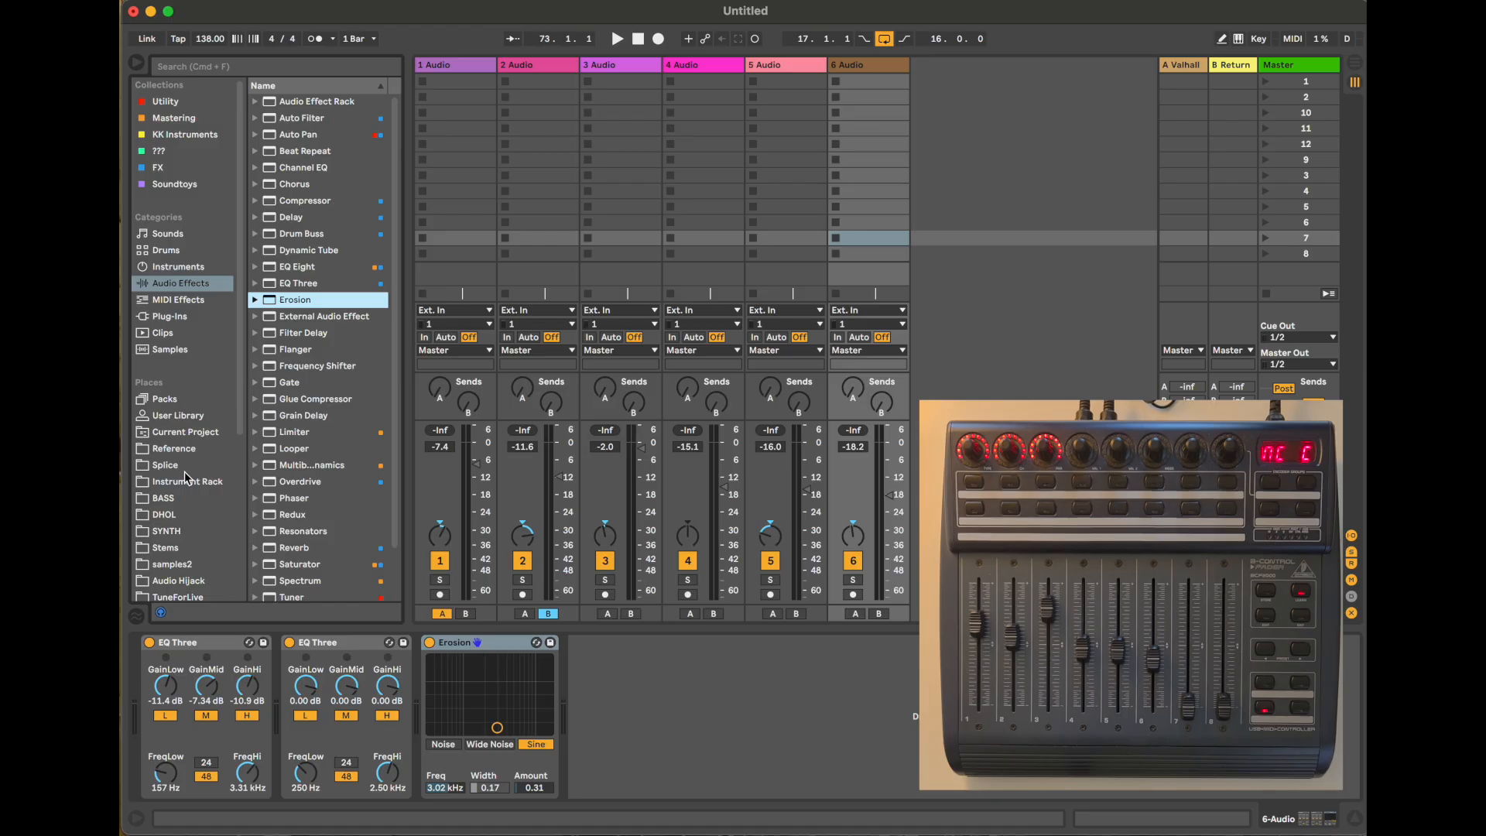
Step: Delete both EQ Three devices and the Erosion device from the 6 Audio track
left_click(207, 650)
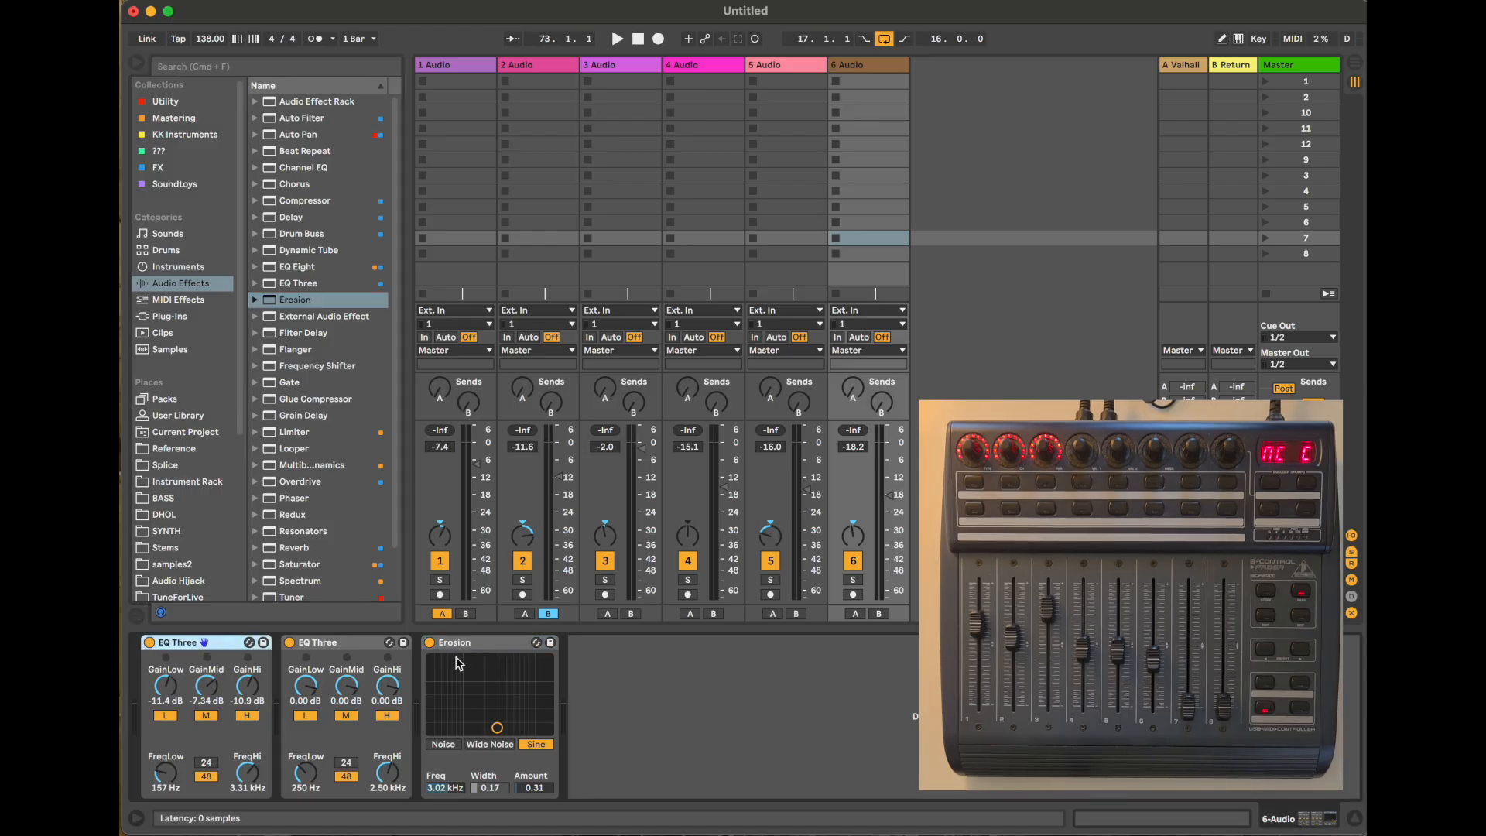
key("Delete")
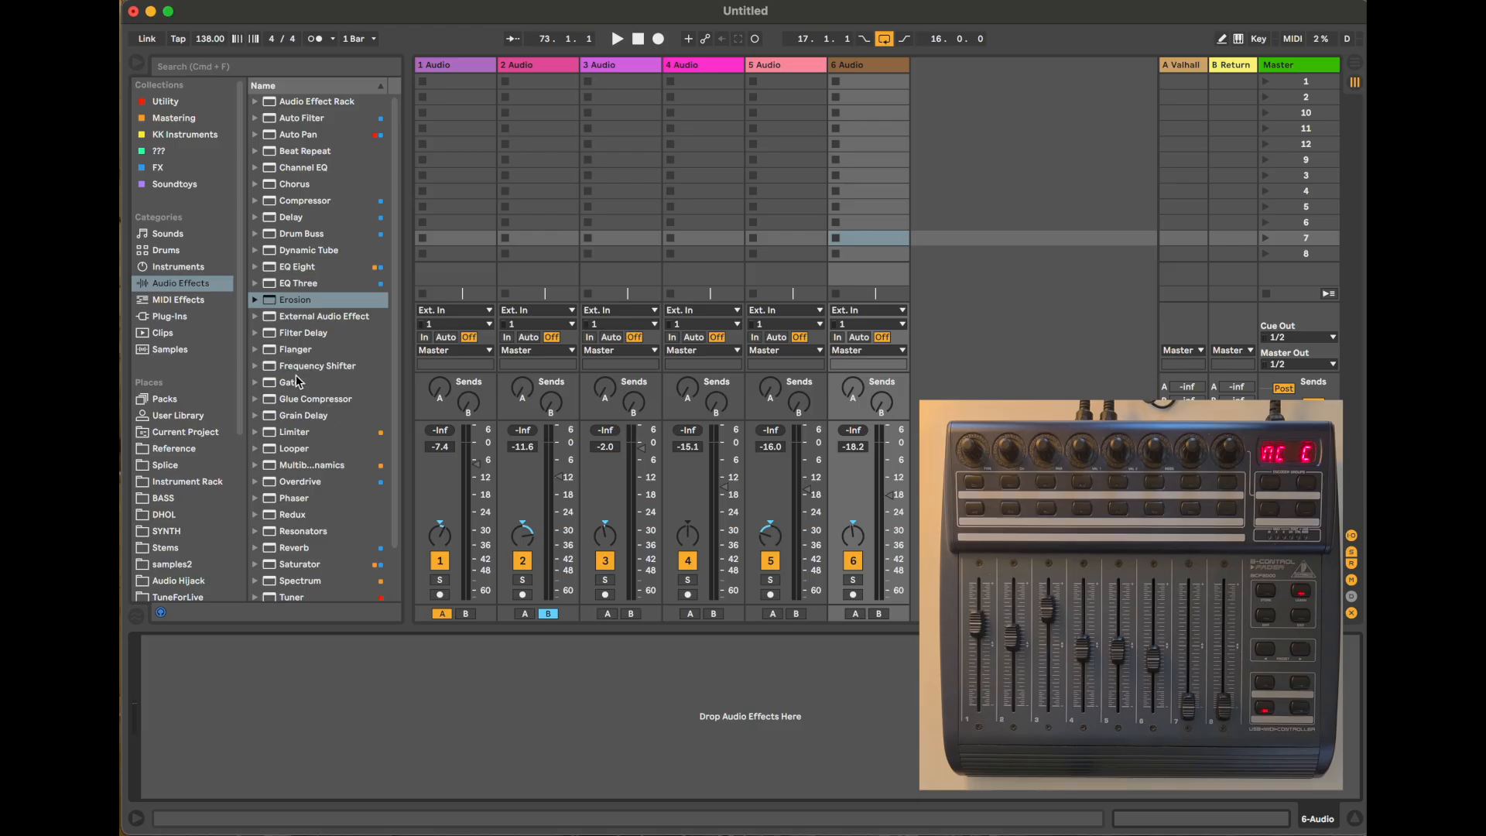
Step: Load the default Audio Effect Rack onto the 6 Audio track and delete its Spectrum device
double_click(347, 101)
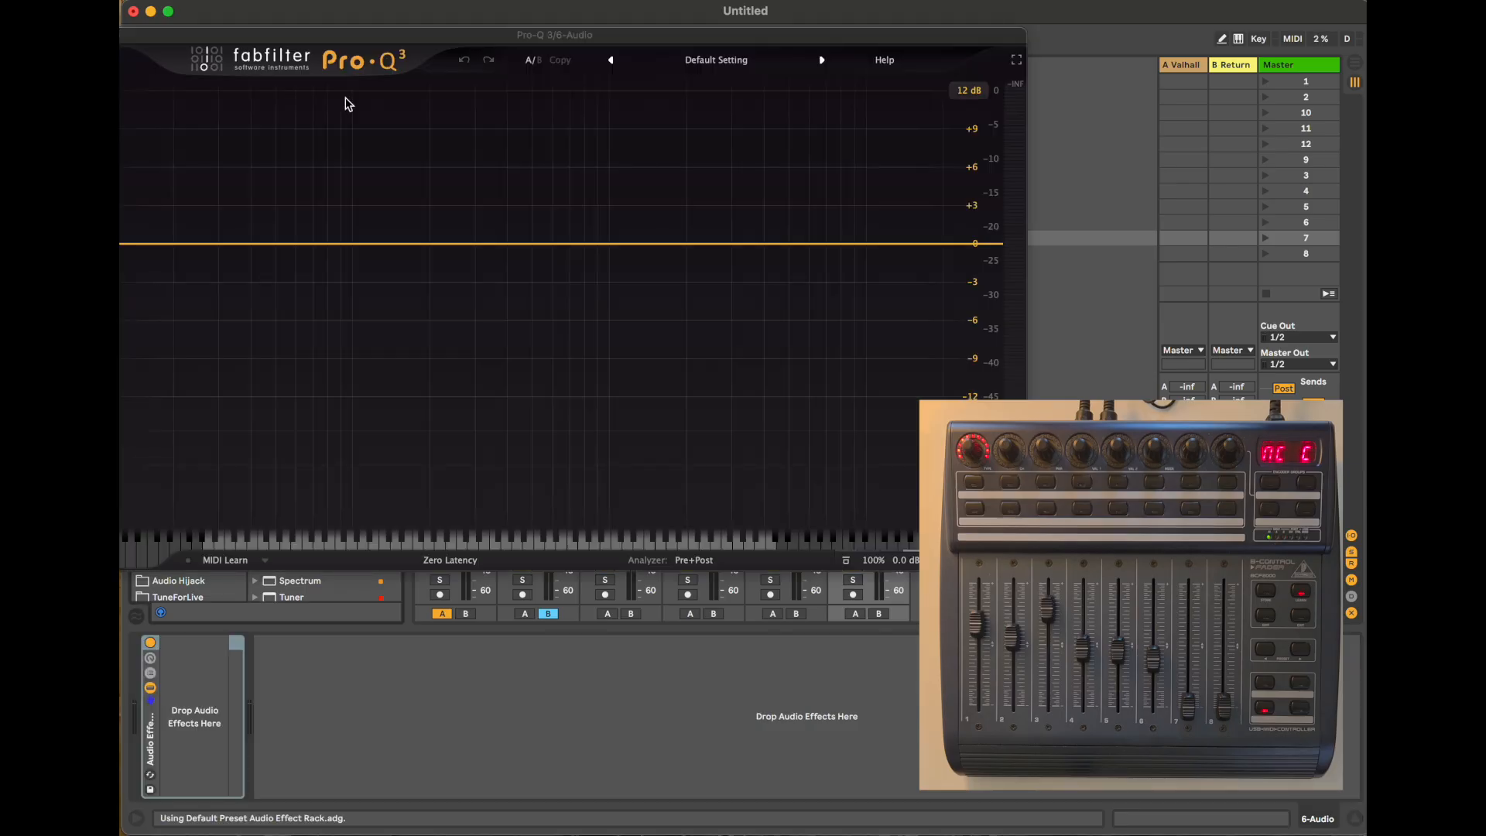
left_click_drag(264, 41, 506, 112)
left_click_drag(828, 116, 849, 96)
left_click(782, 643)
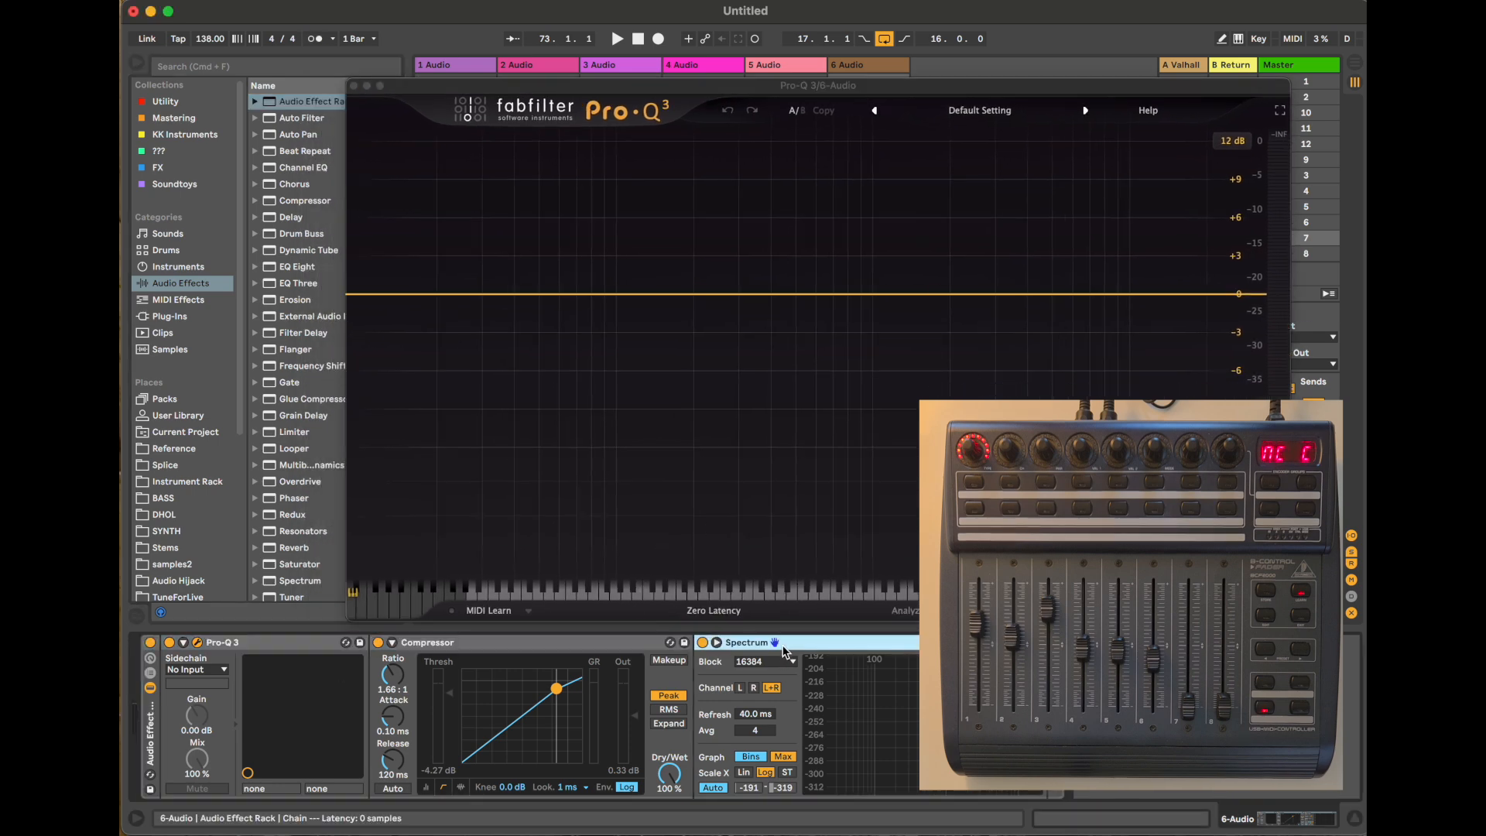
key("Delete")
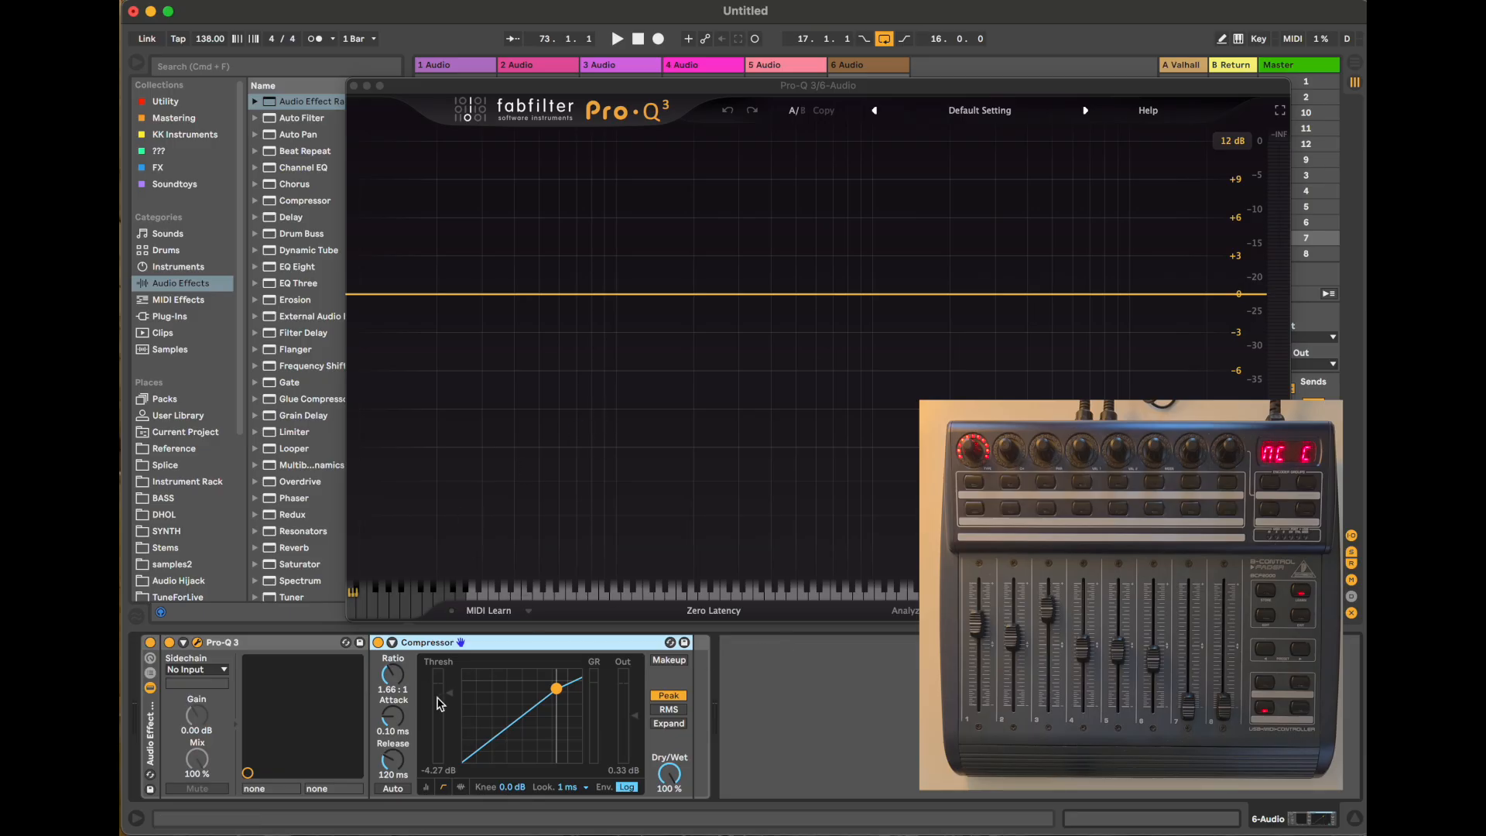
Step: Add three nearly flat bell bands to the Pro-Q 3 curve at about 64 Hz, 600 Hz and 5.4 kHz
left_click(568, 294)
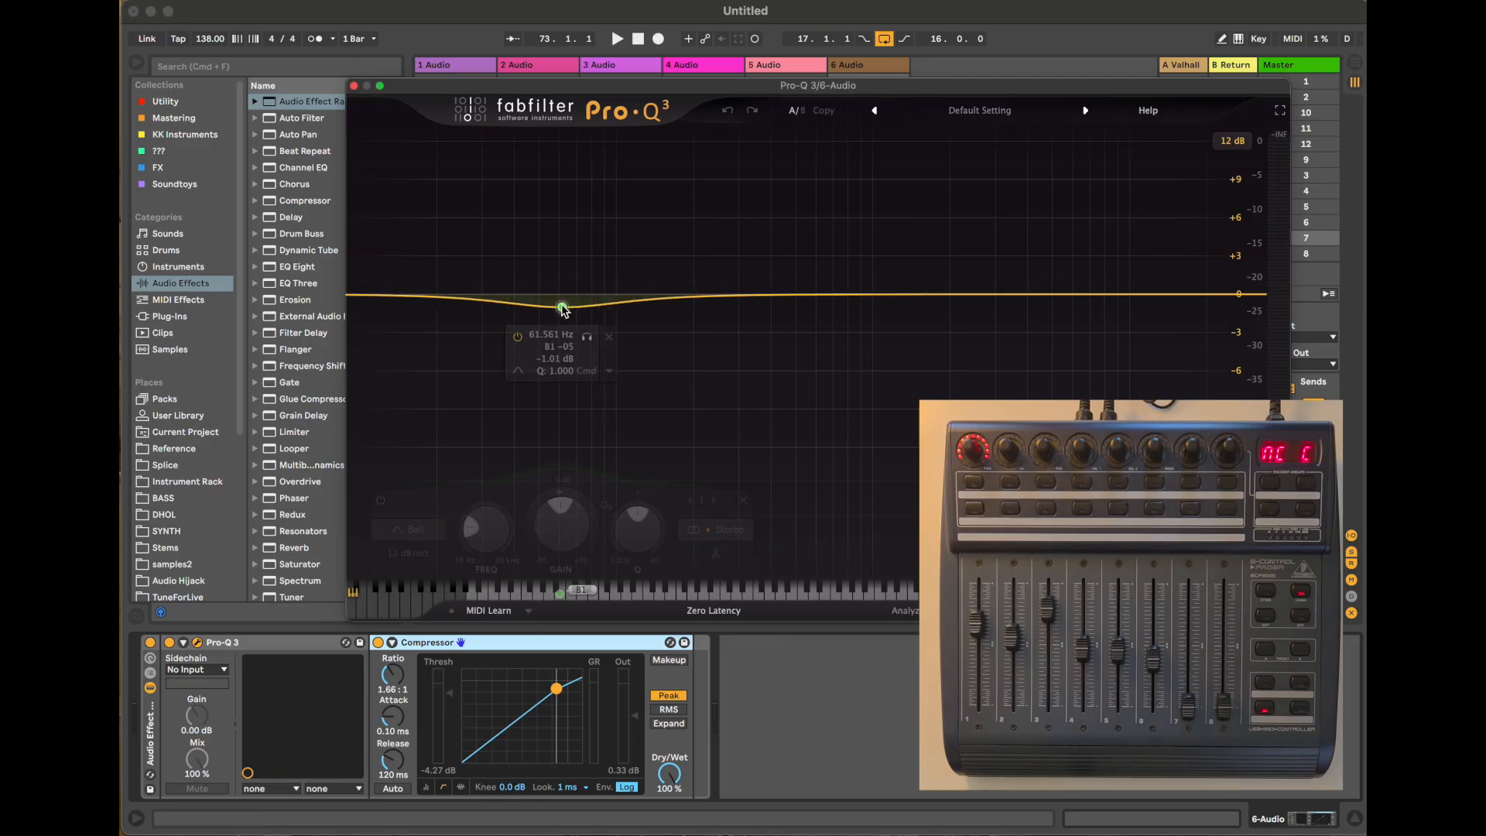
left_click(813, 297)
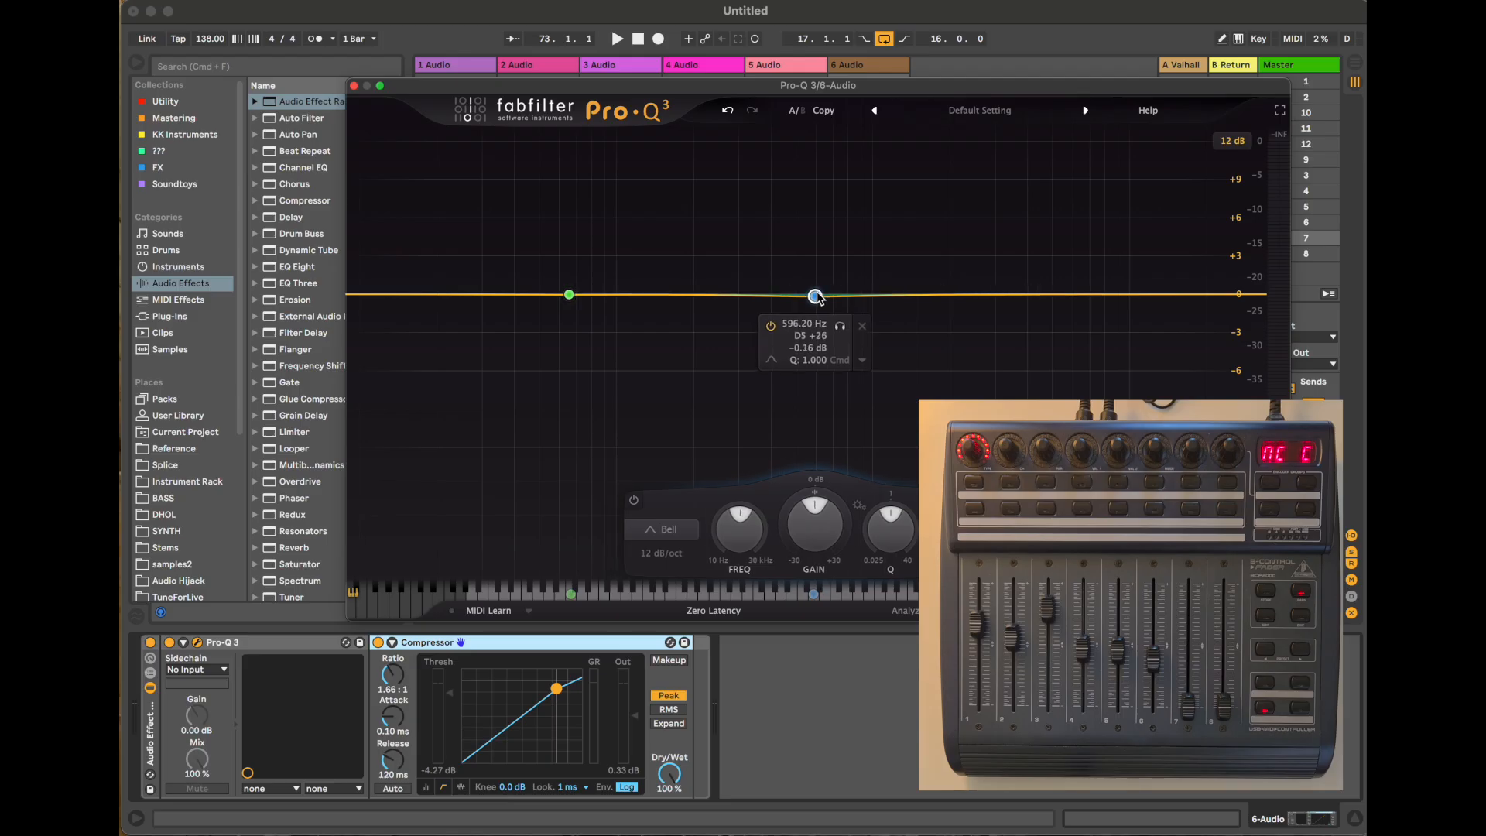
left_click(1061, 296)
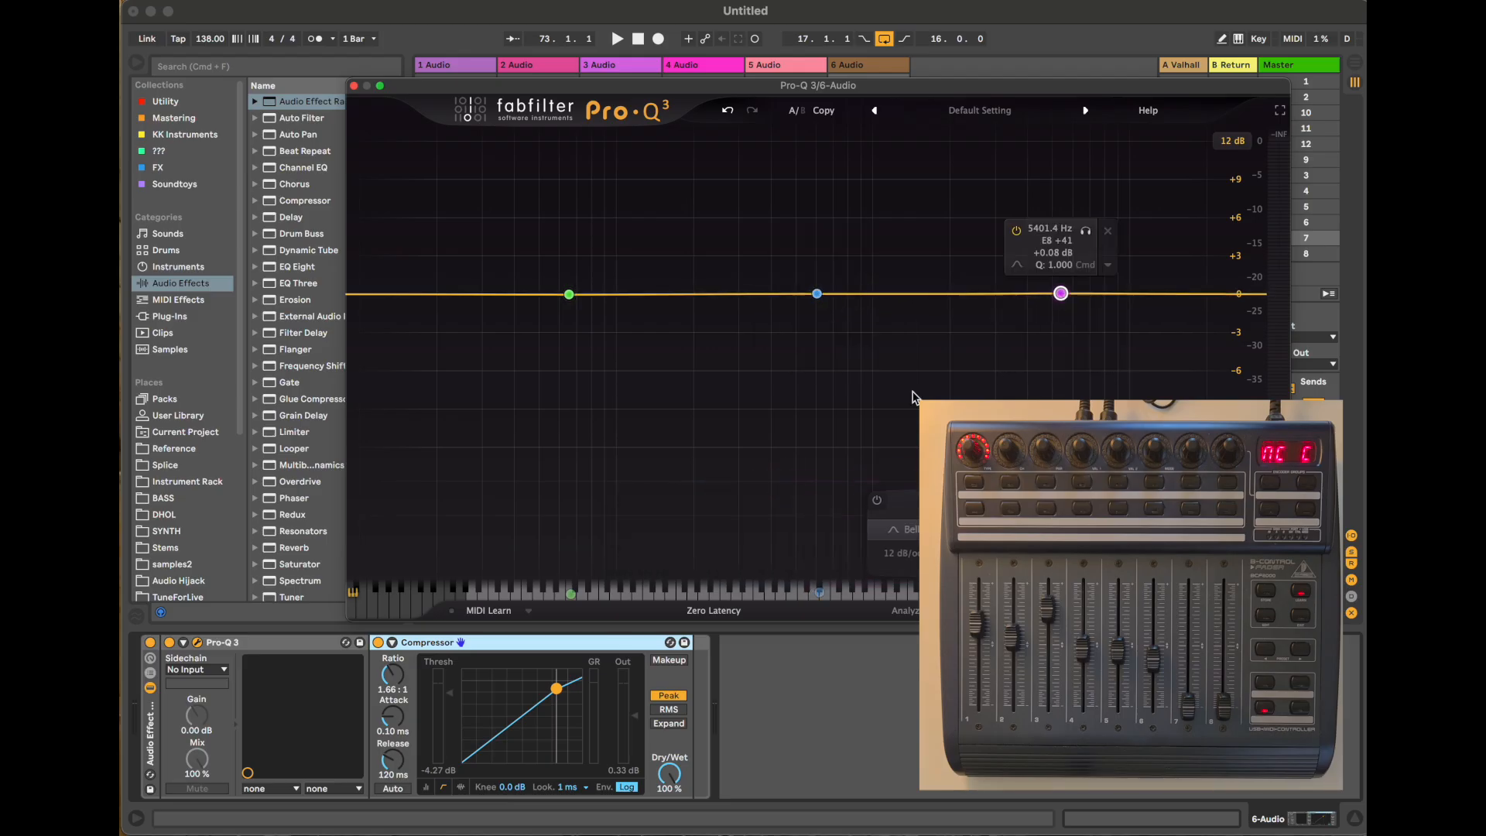
Step: Show the rack's macro controls and configure Pro-Q 3 to expose the gain and frequency of bands 1, 2 and 3
left_click(152, 660)
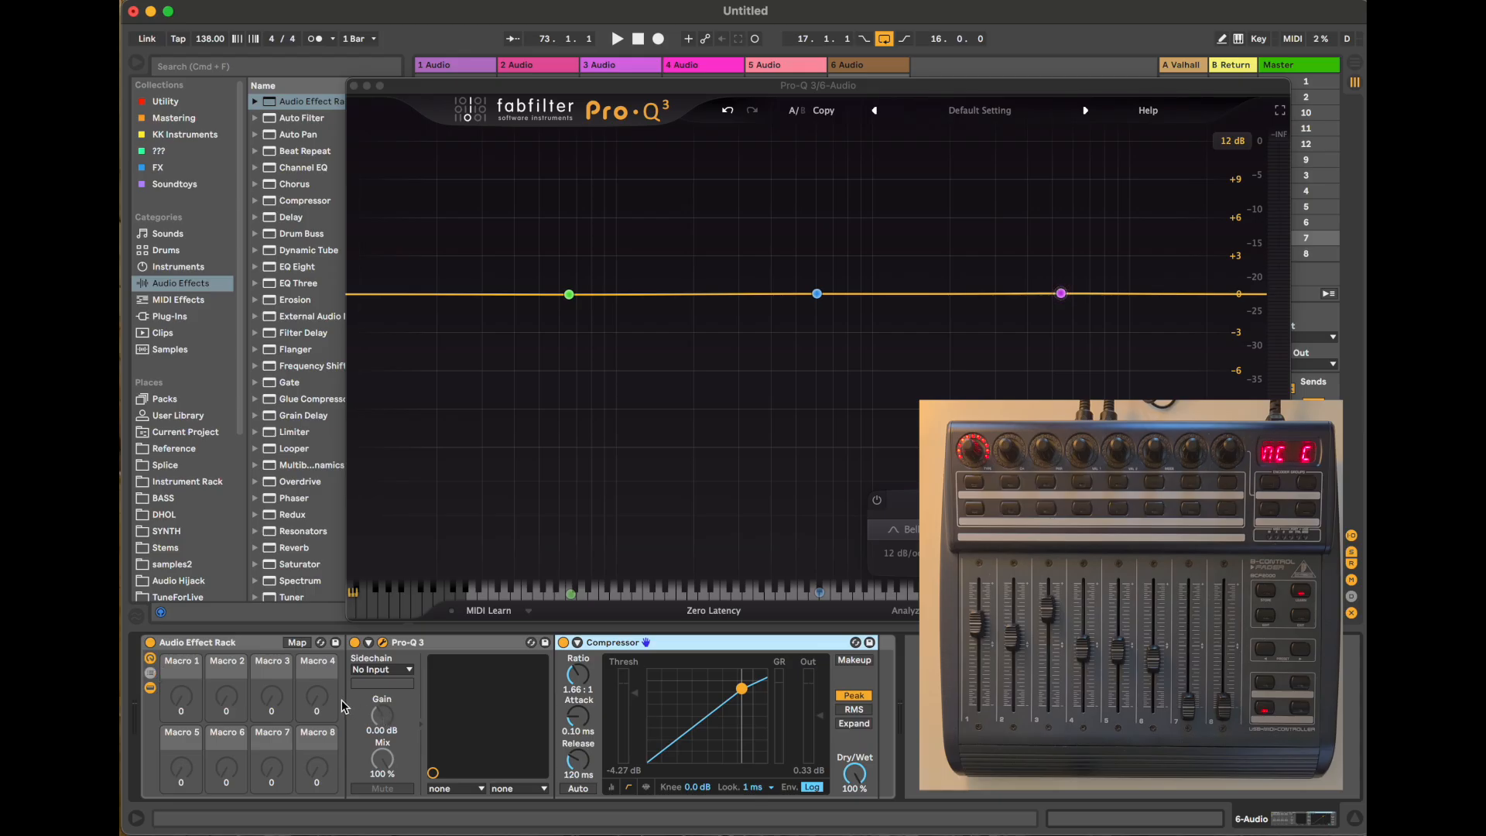
left_click(368, 643)
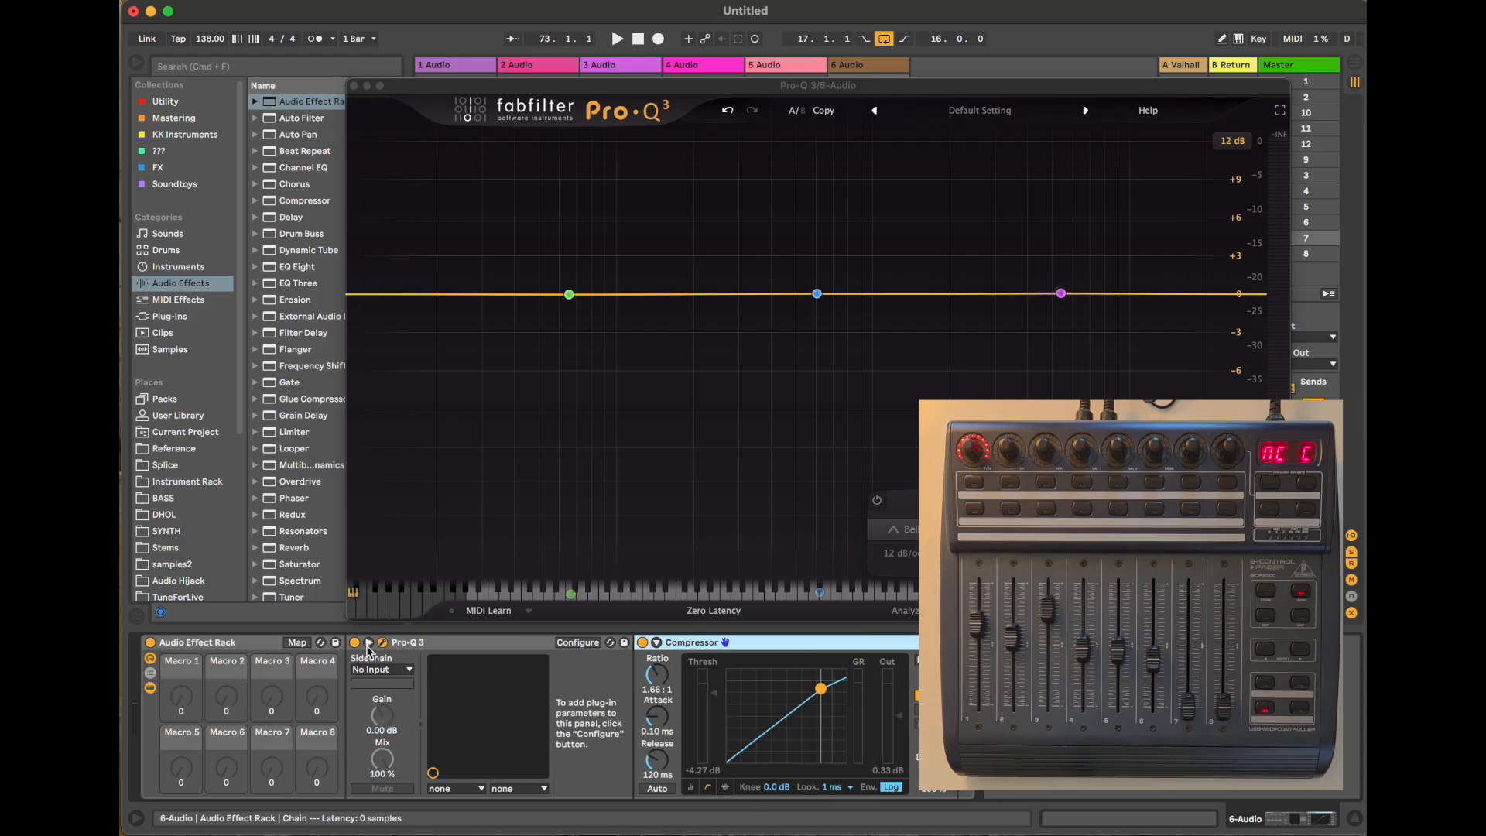
left_click(582, 648)
left_click_drag(568, 294, 570, 299)
left_click_drag(818, 296, 816, 298)
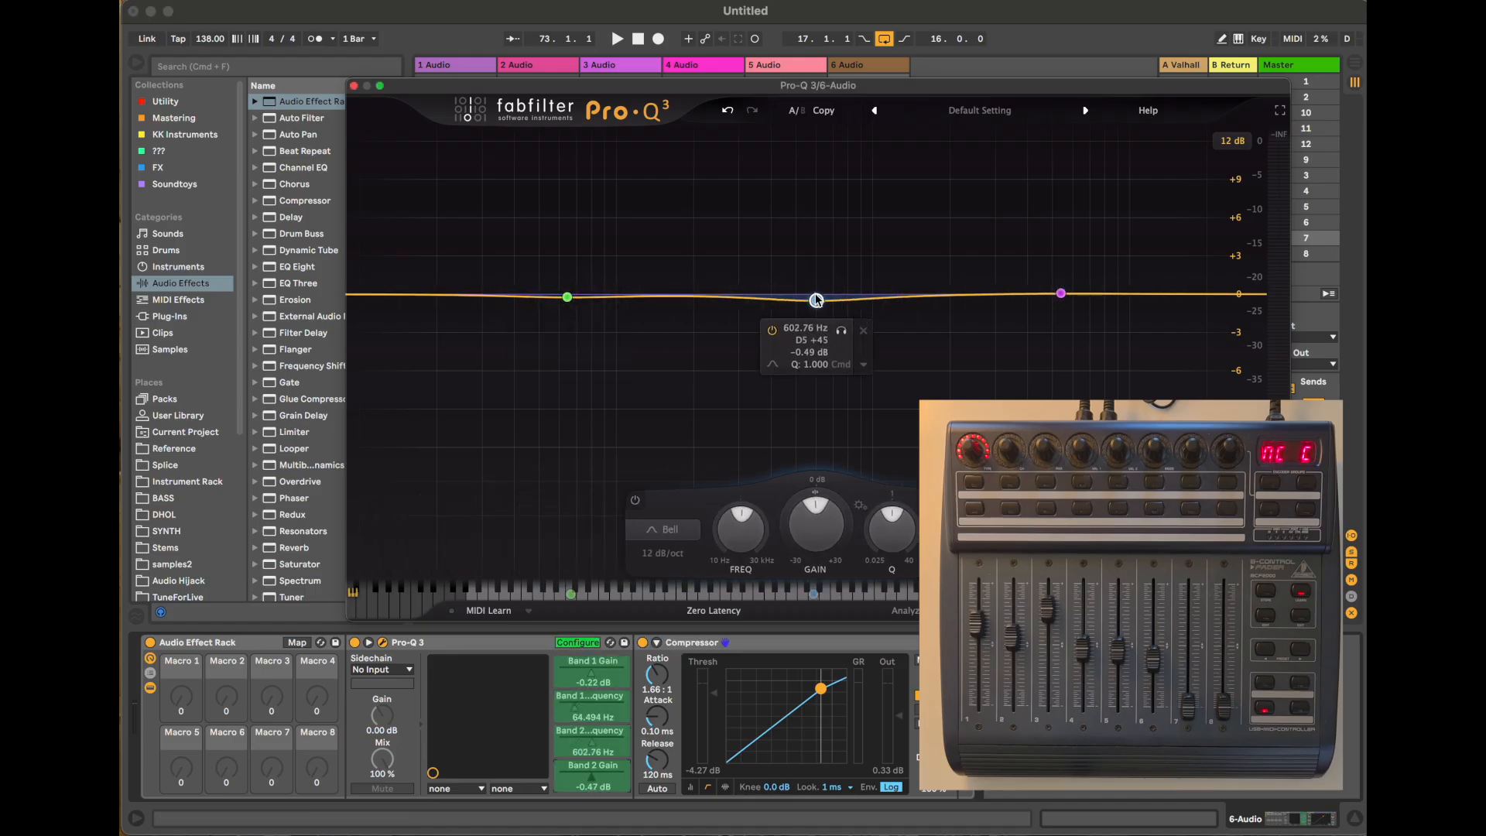
left_click_drag(1061, 300, 1064, 301)
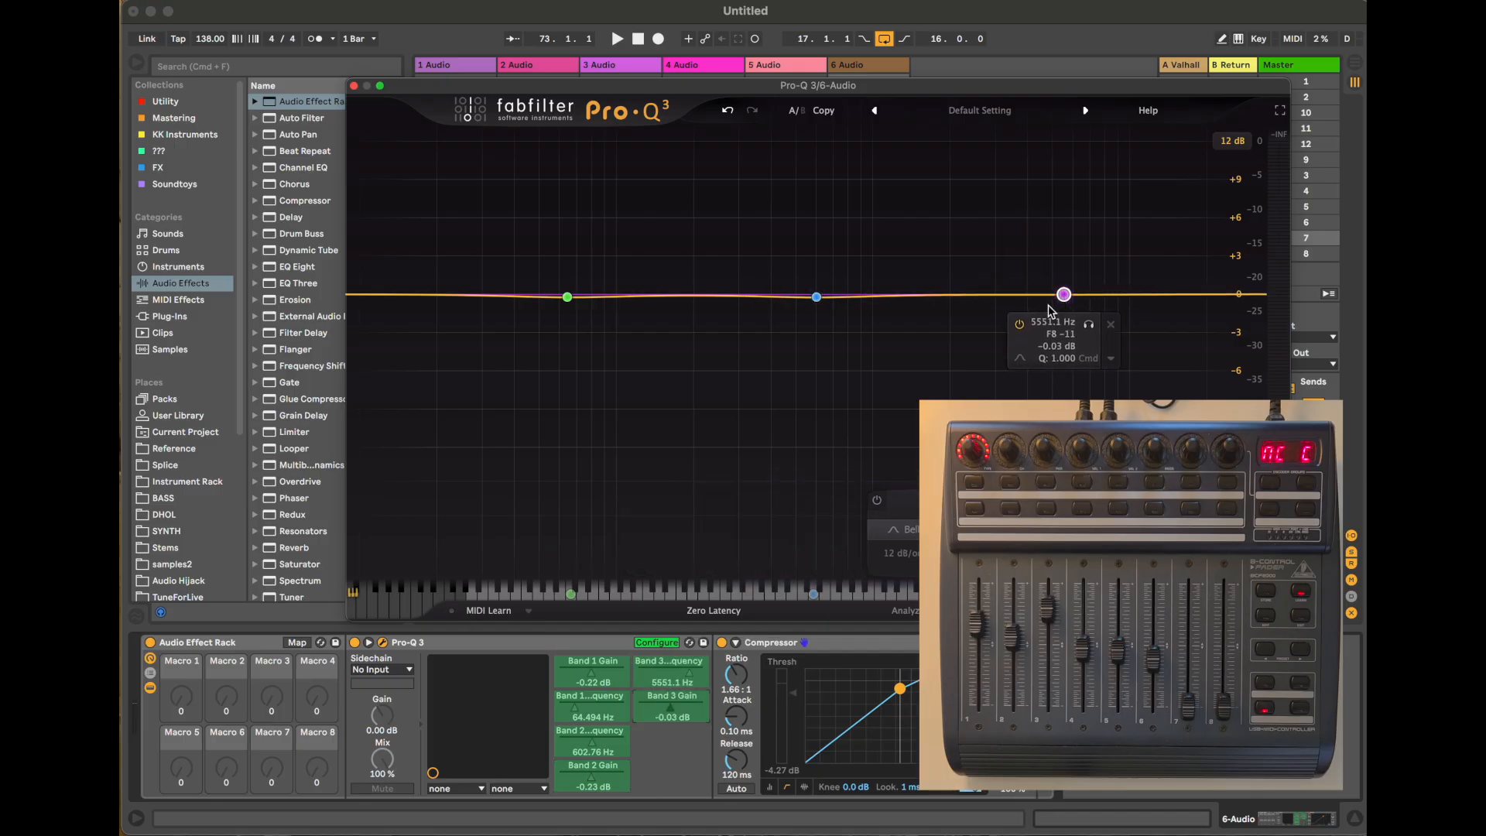
left_click(518, 646)
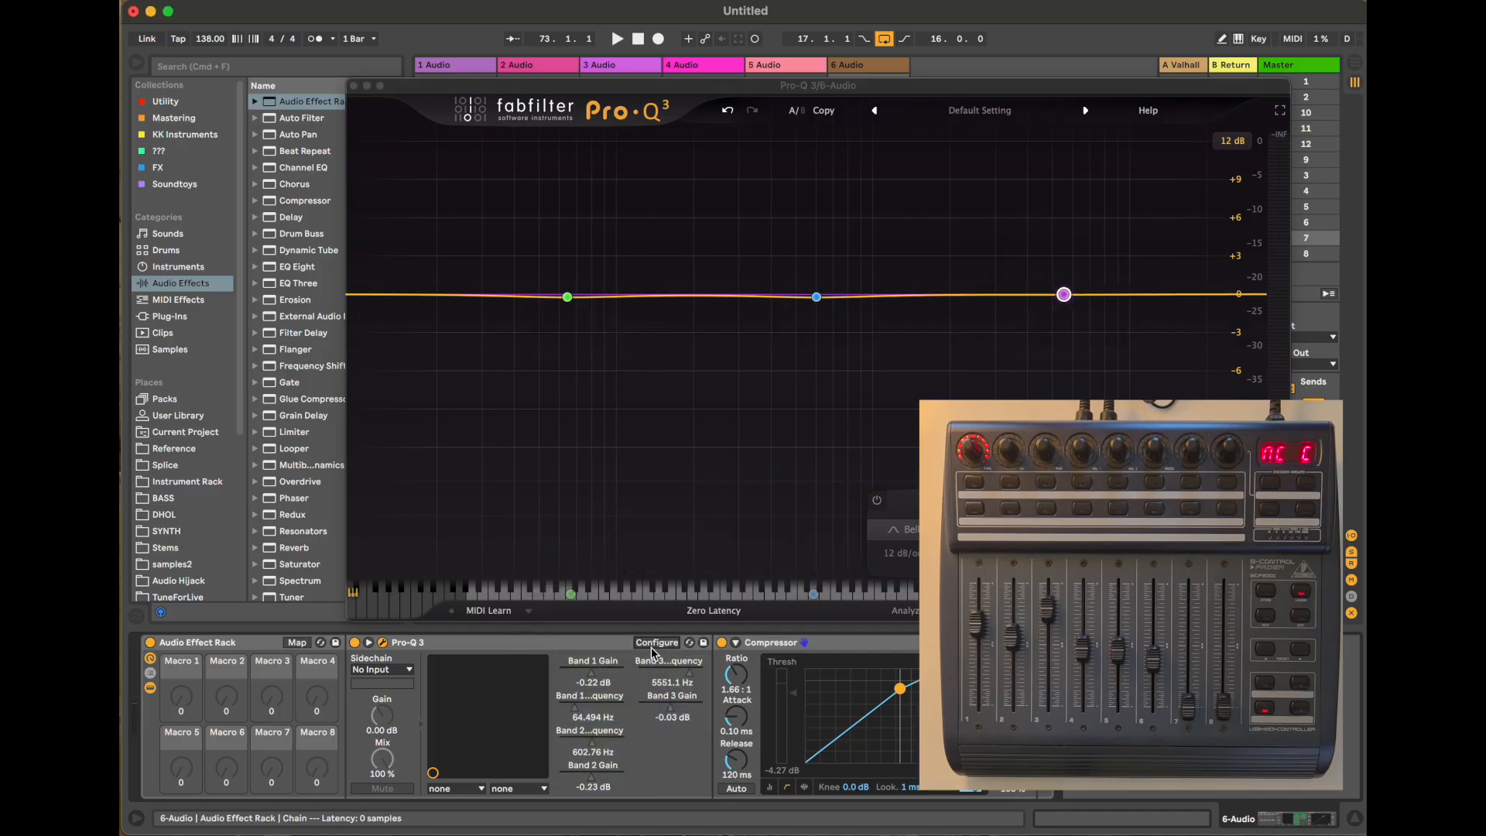
Step: Map Pro-Q 3's Band 1, Band 2 and Band 3 Gain to Macros 1, 2 and 3 of the rack
left_click(297, 644)
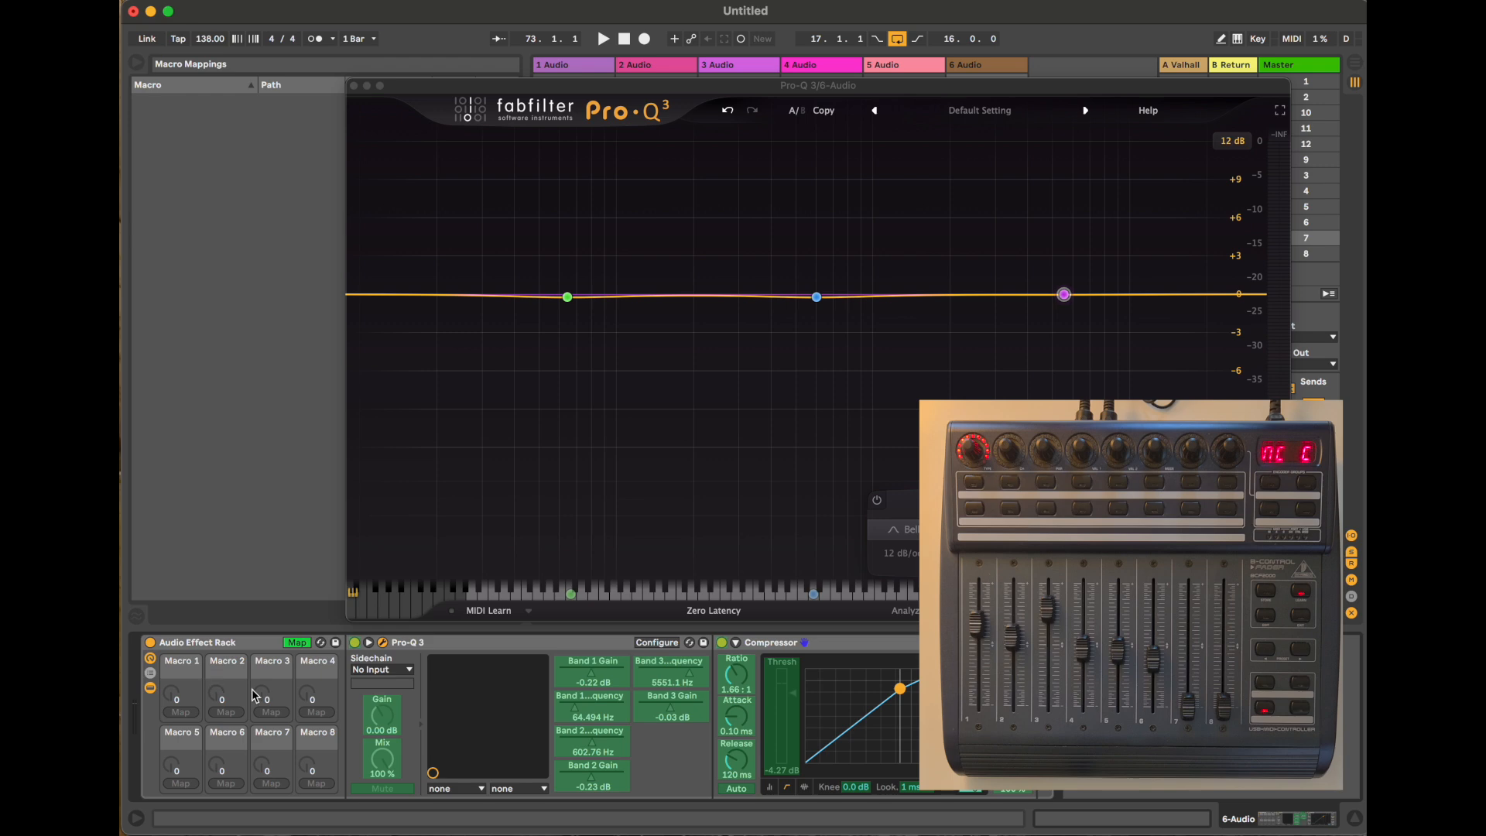
left_click(182, 710)
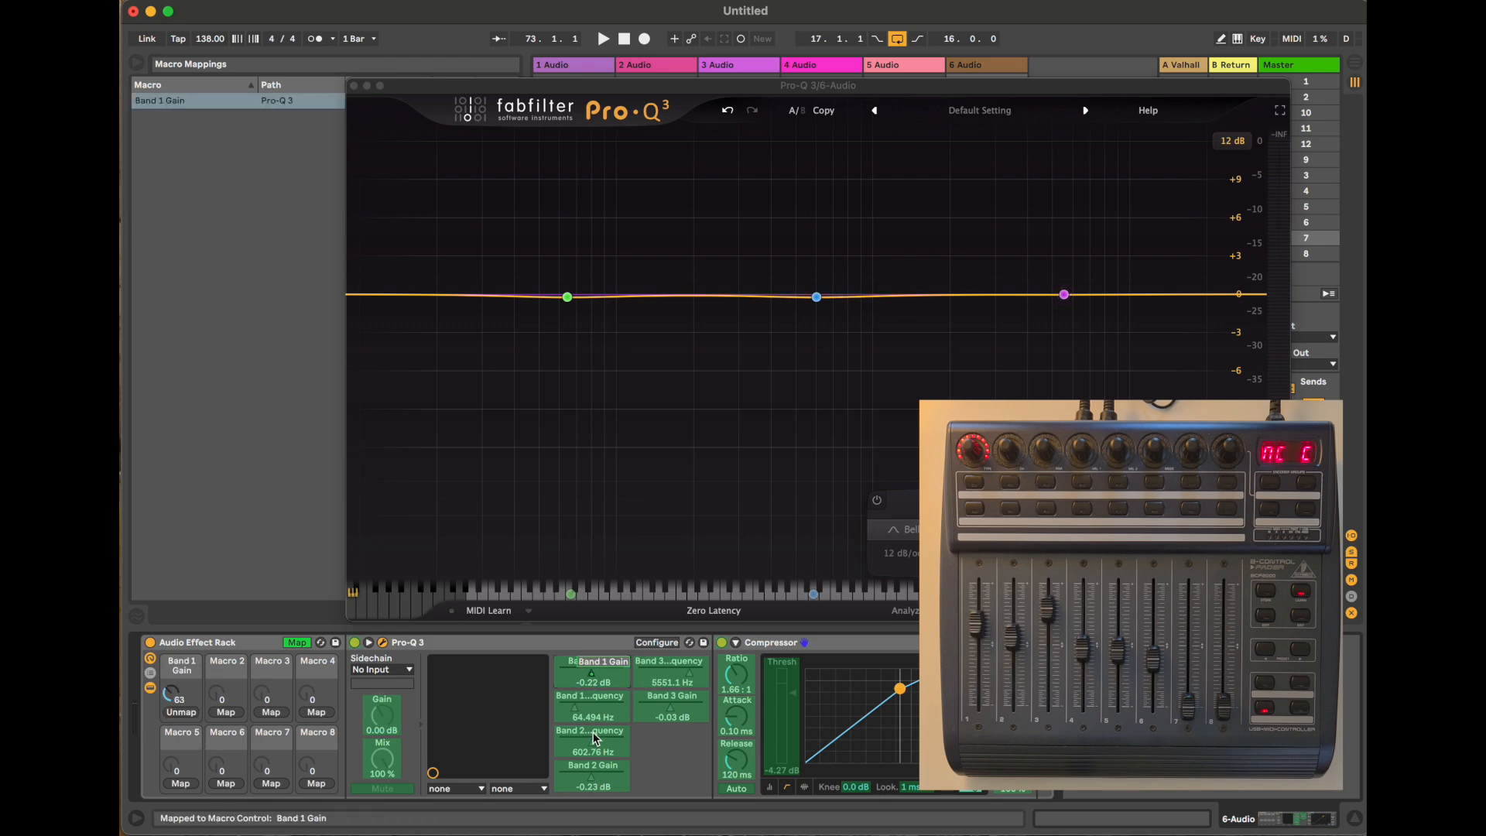
left_click(591, 783)
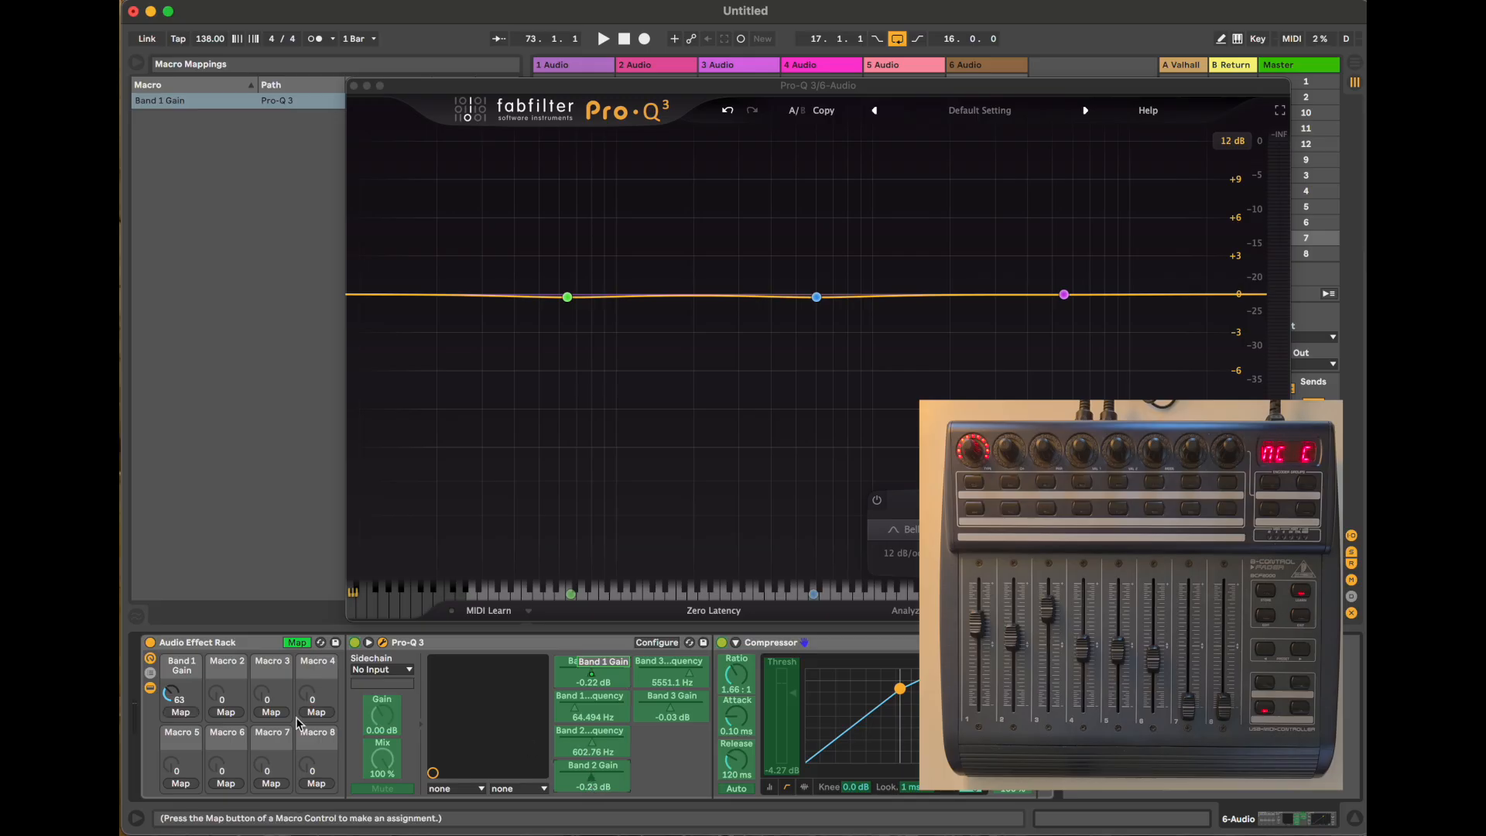
left_click(226, 712)
left_click(680, 714)
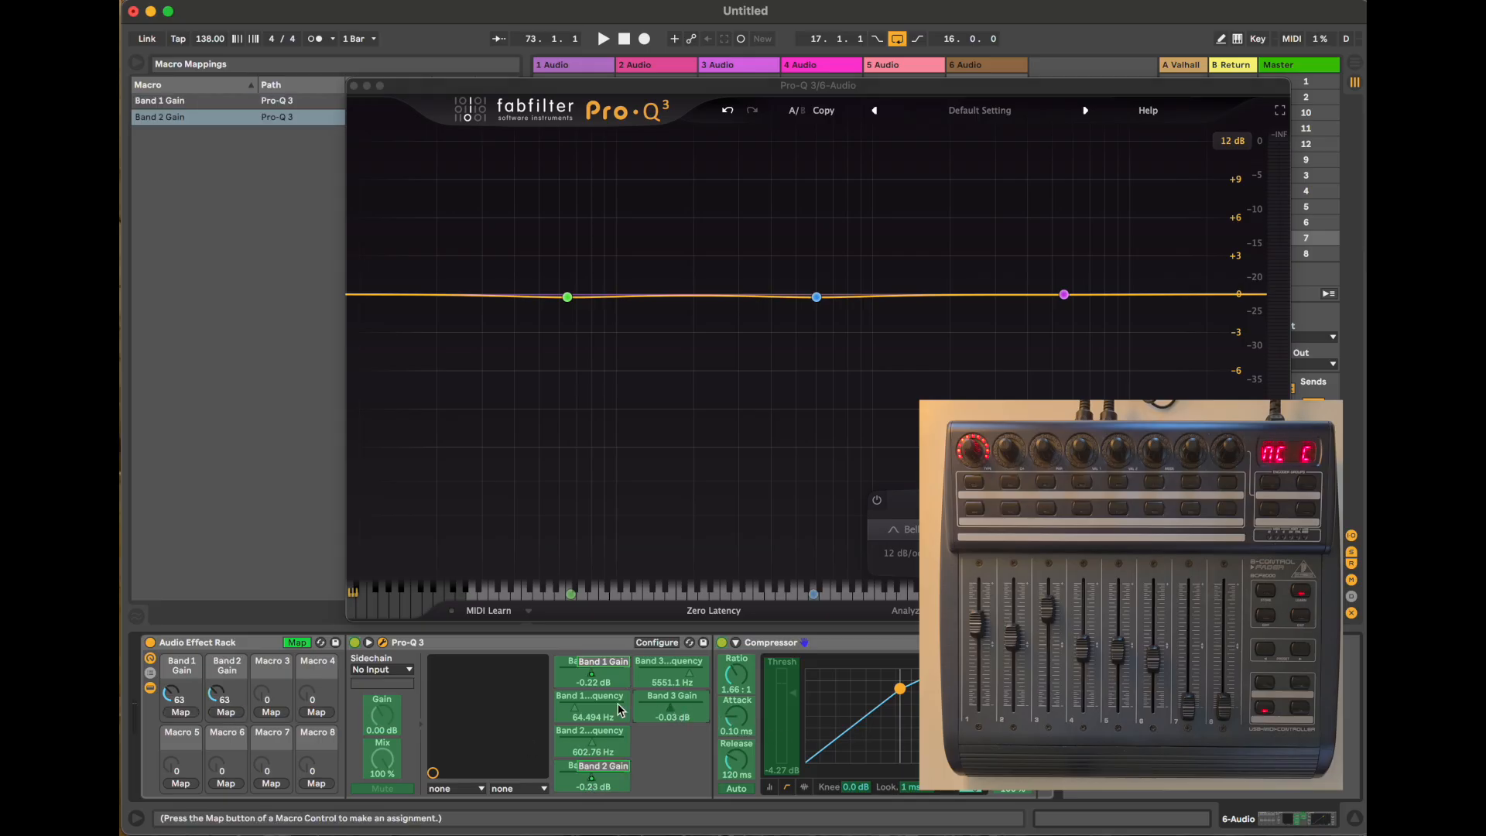
left_click(271, 712)
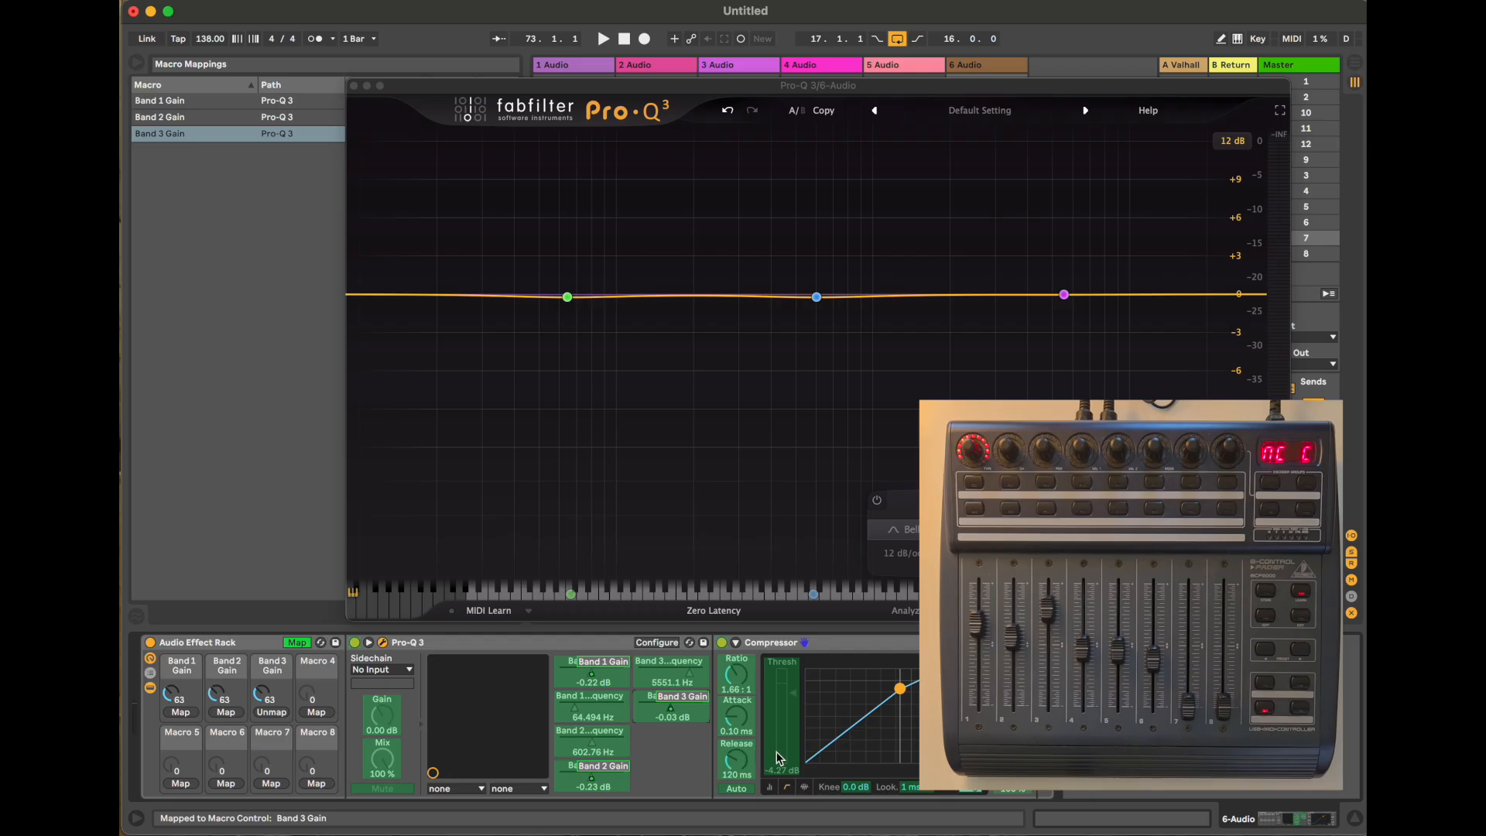
Step: Map the Compressor's Threshold to Macro 4 of the rack, leave macro mapping and reposition the Pro-Q 3 window
left_click(794, 700)
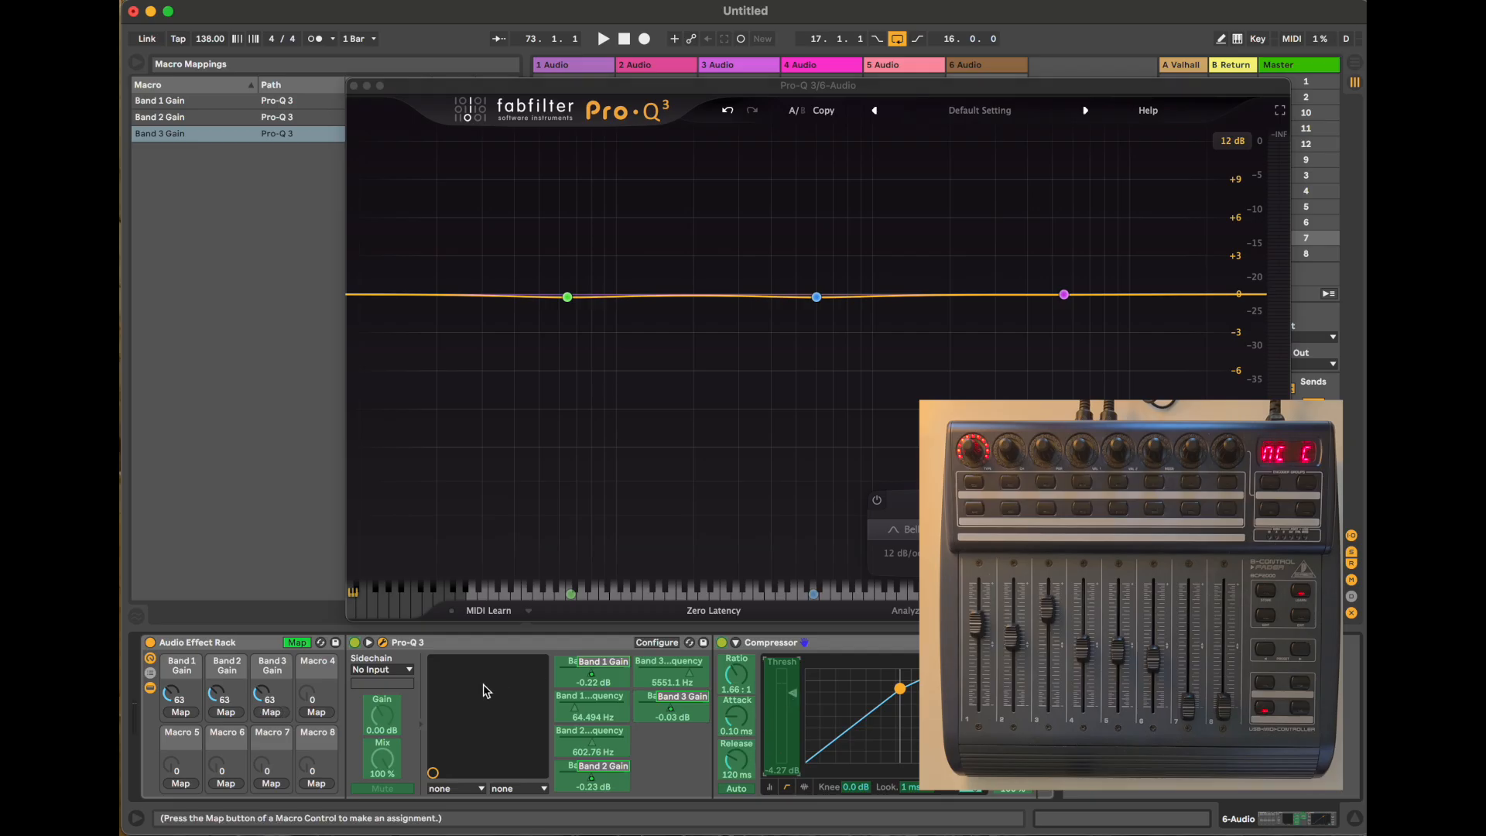
left_click(316, 711)
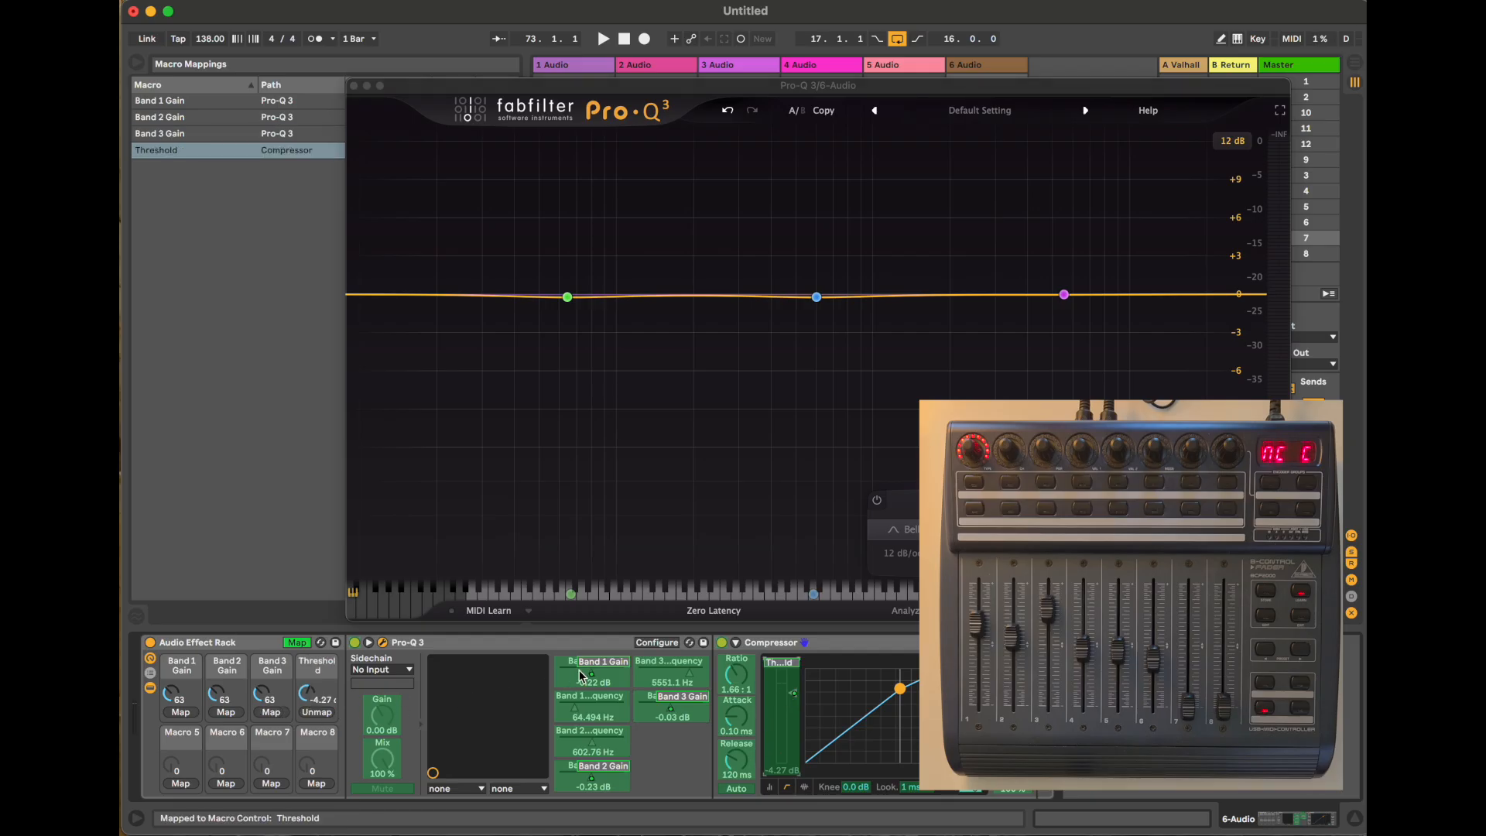
left_click(294, 643)
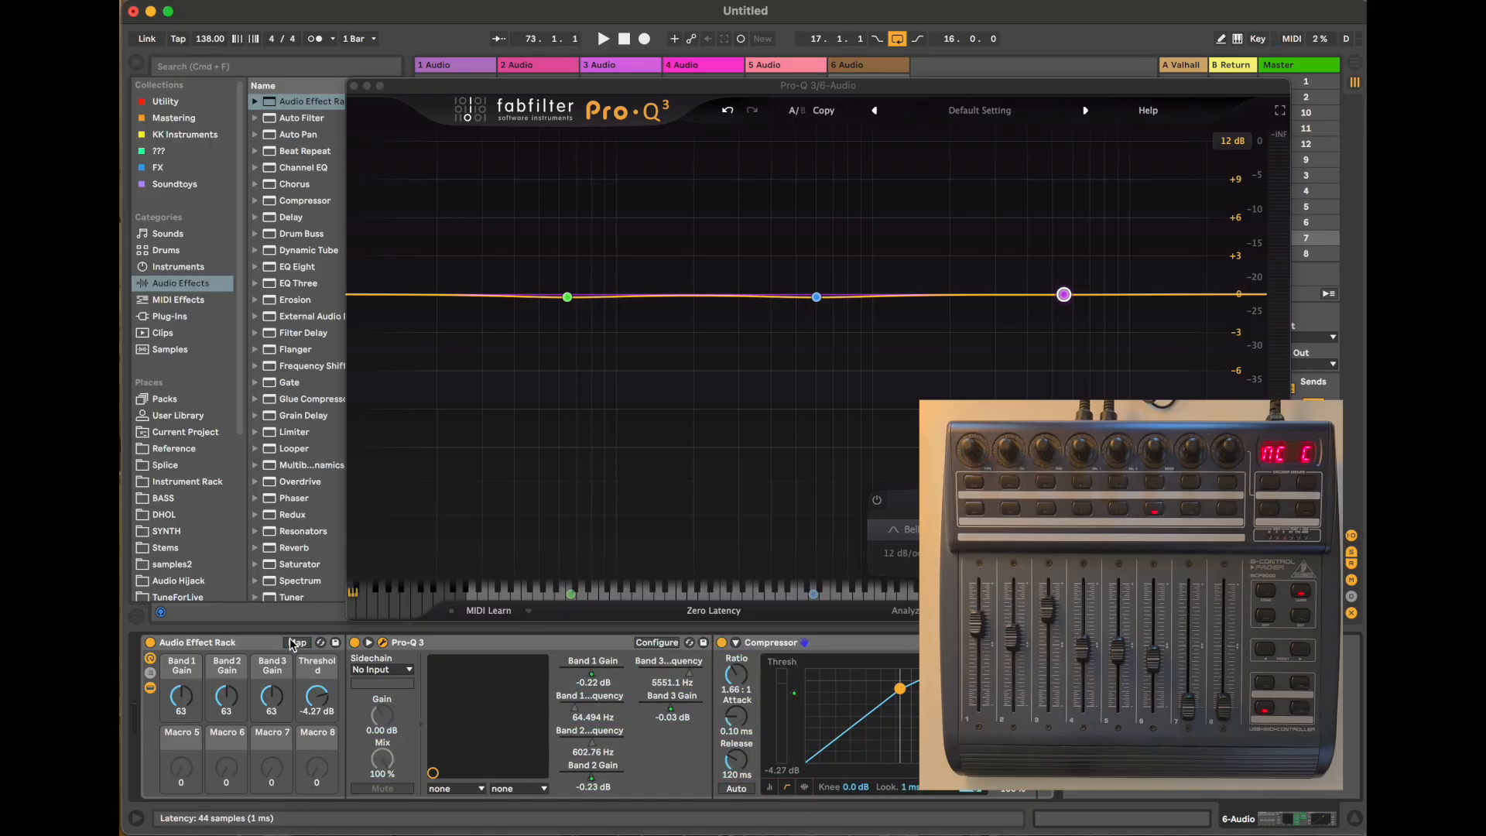
left_click_drag(942, 84, 1006, 139)
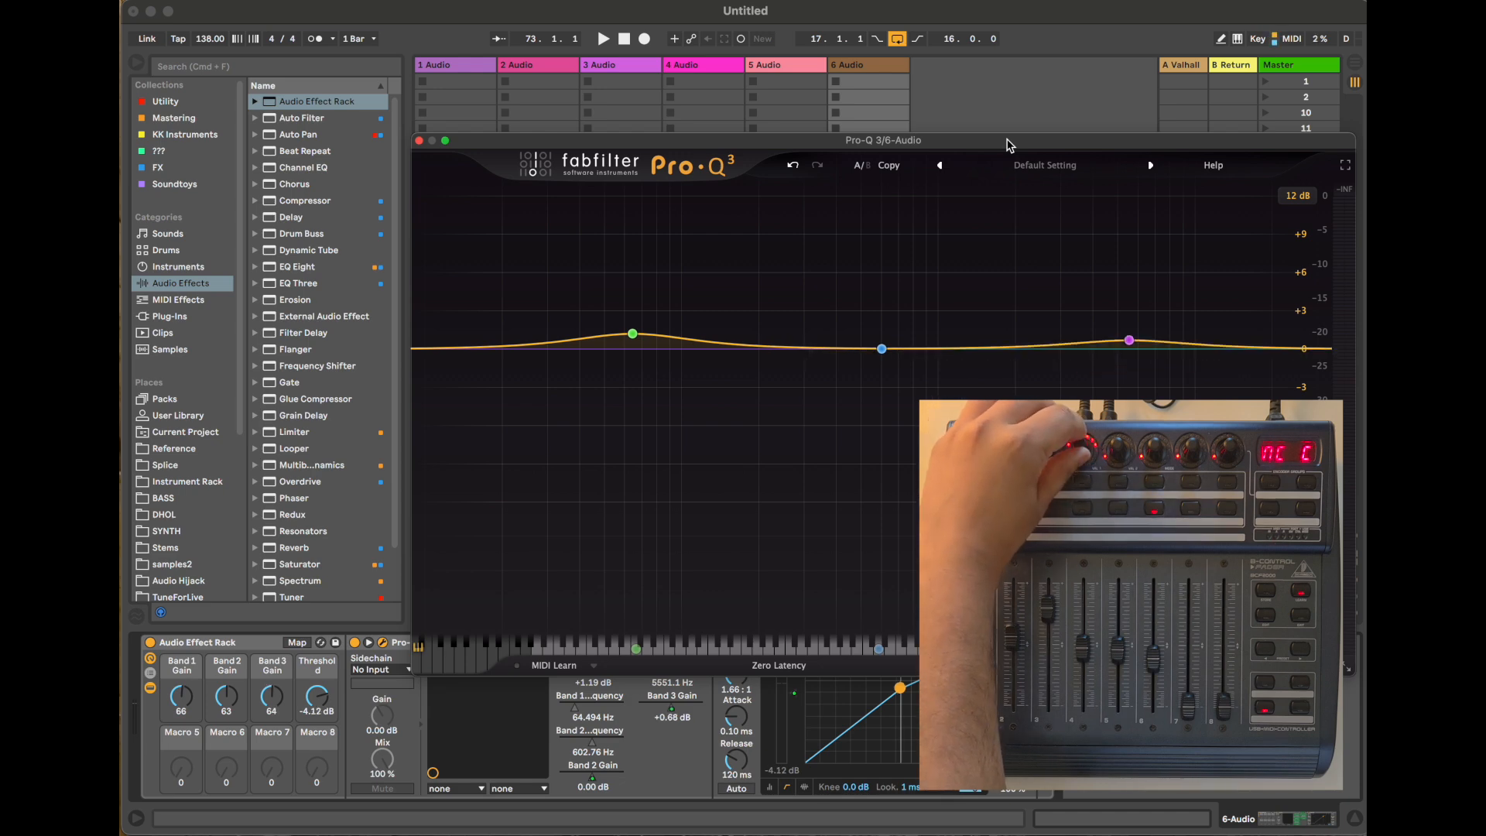
left_click_drag(1005, 146, 979, 92)
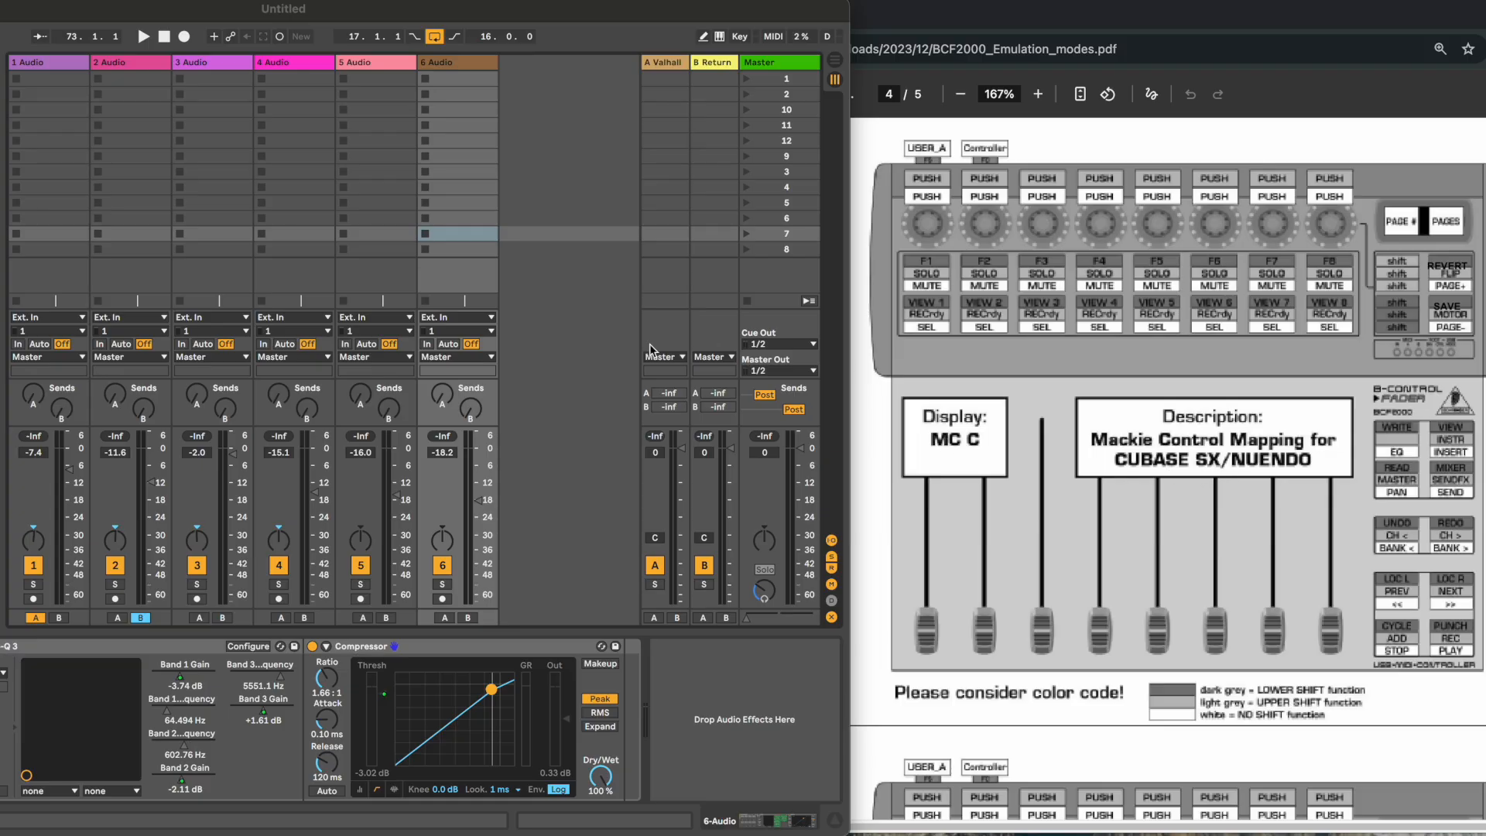
left_click(573, 373)
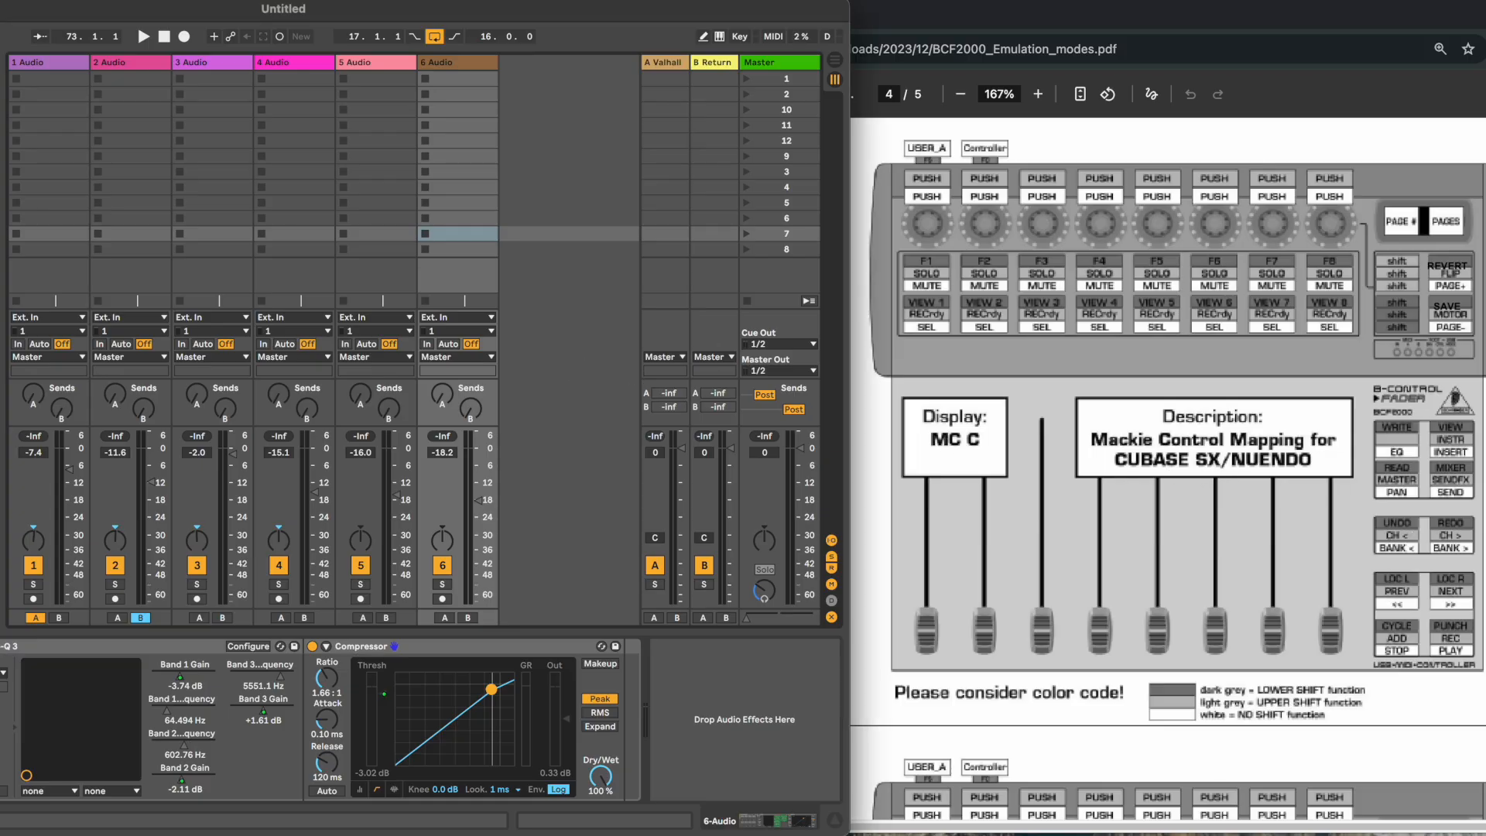
key("super+Tab")
left_click(453, 282)
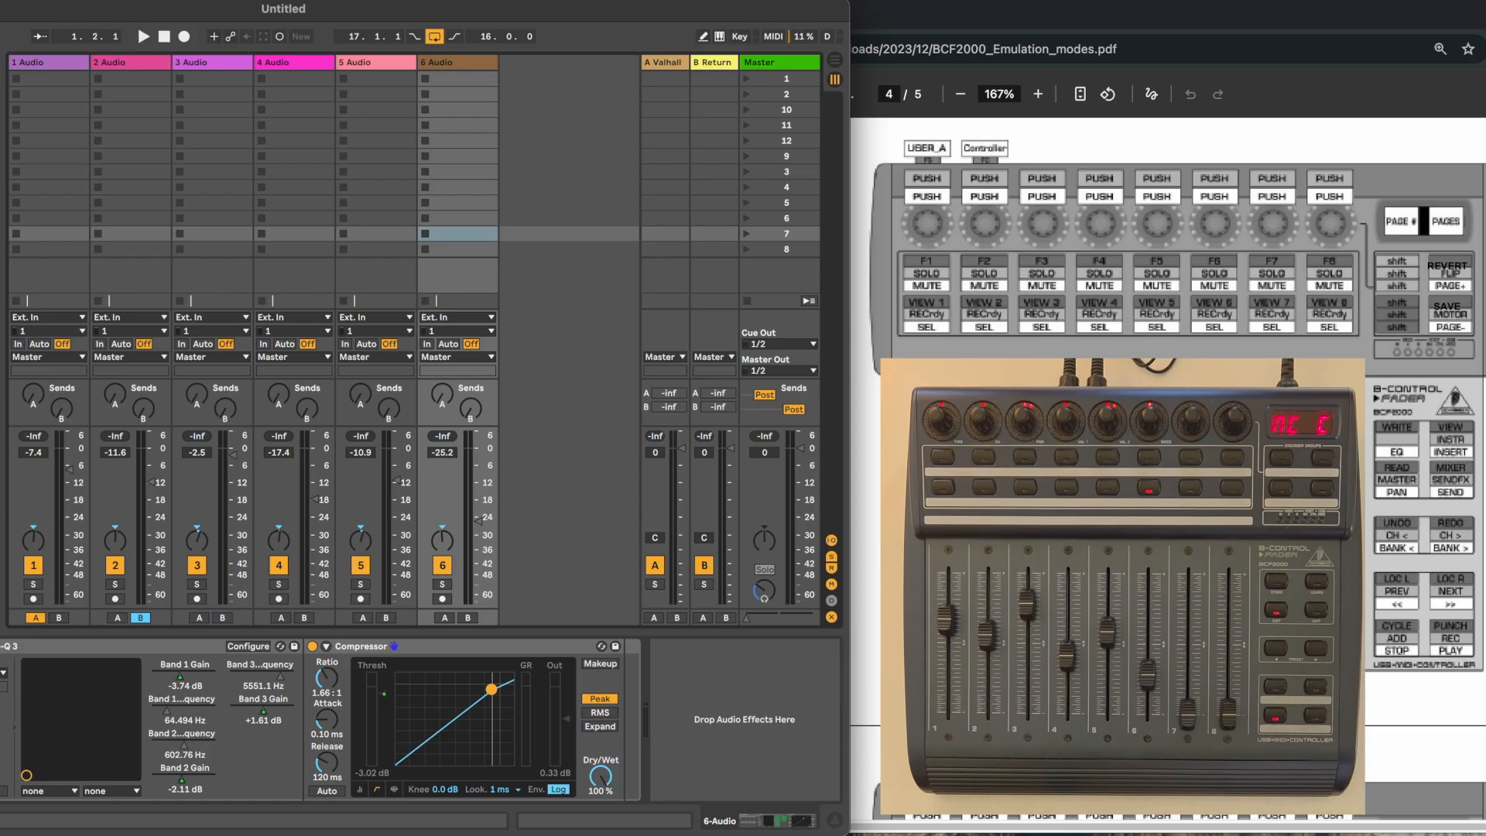
Step: Switch to the Arrangement View and place the insert marker at bar 22 on the 4 Audio track
key("Tab")
left_click(397, 349)
left_click(167, 339)
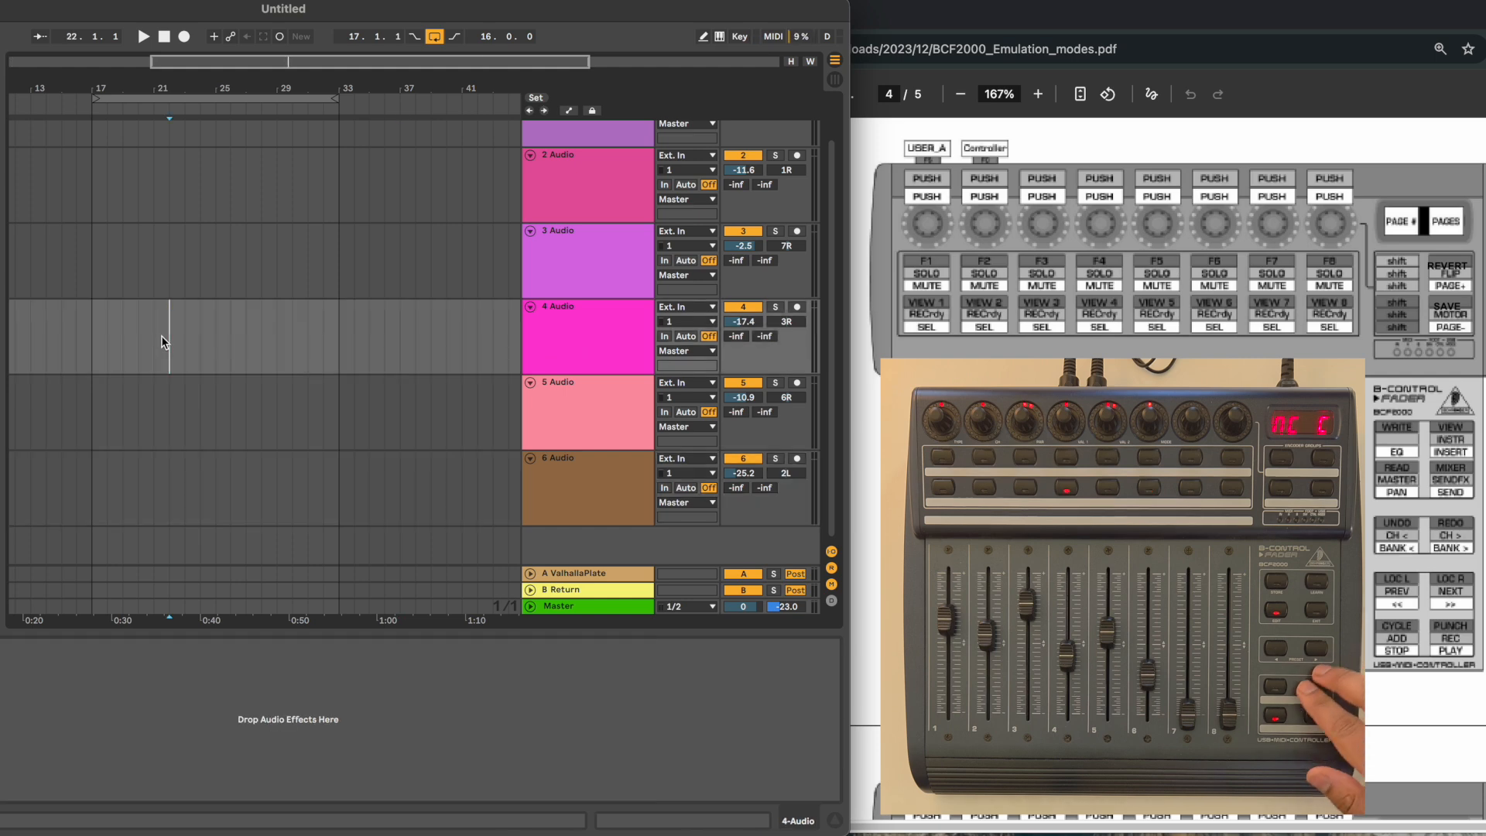